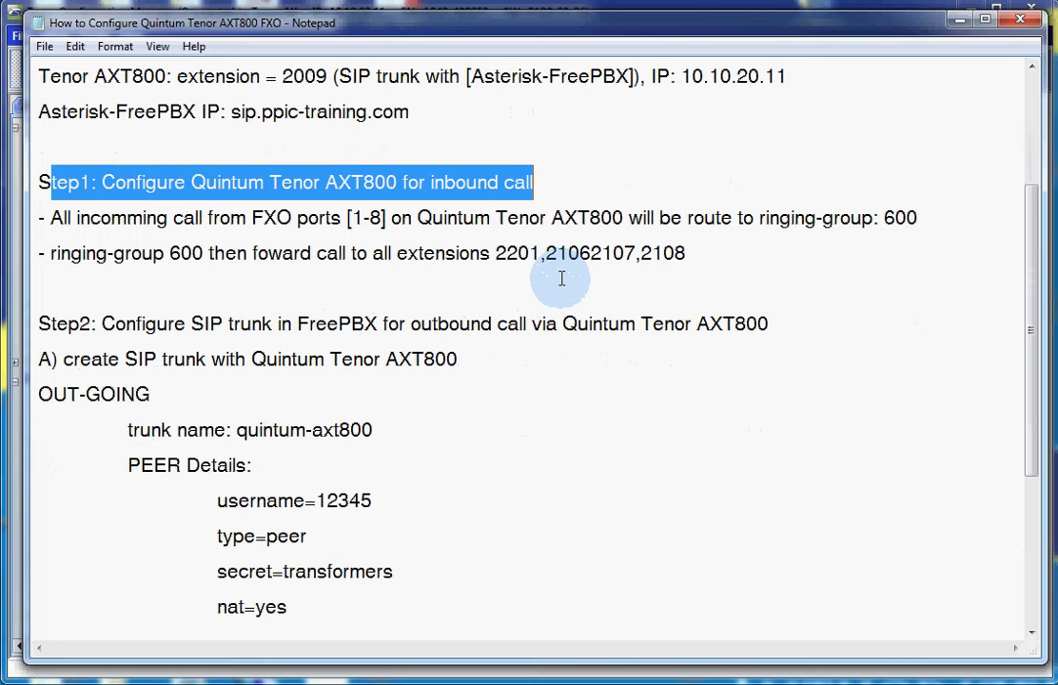
- Highlight the Step1 notes on routing FXO ports 1-8 to ringing group 600, then minimize Notepad
{"action": "left_click", "coordinate": [507, 278]}
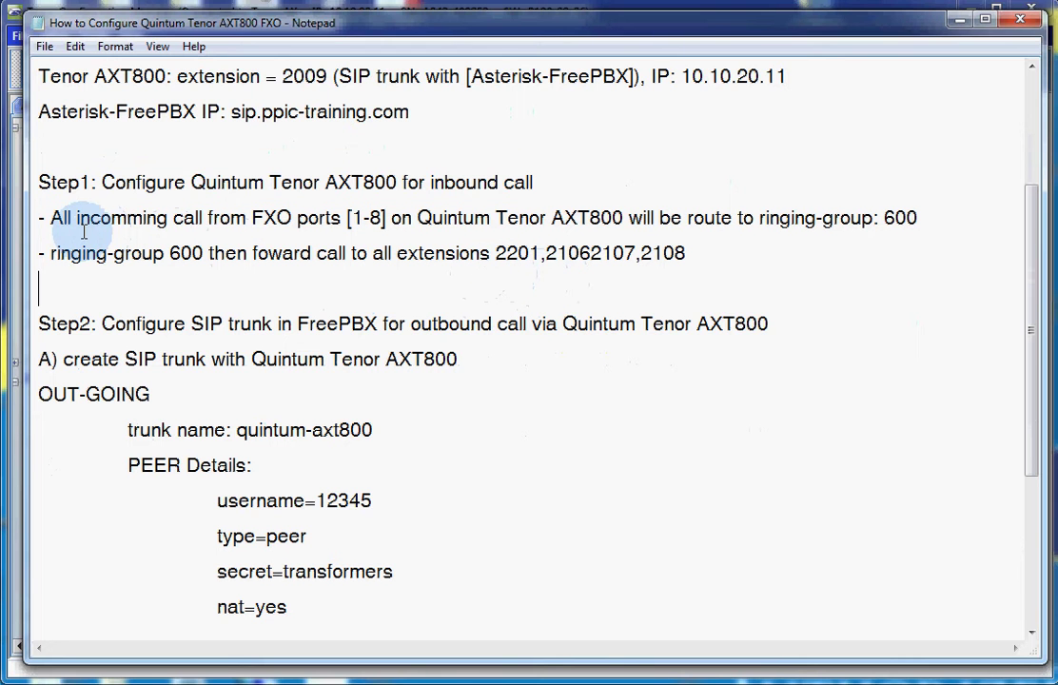
{"action": "left_click_drag", "start_coordinate": [53, 218], "coordinate": [762, 221]}
{"action": "left_click", "coordinate": [348, 218]}
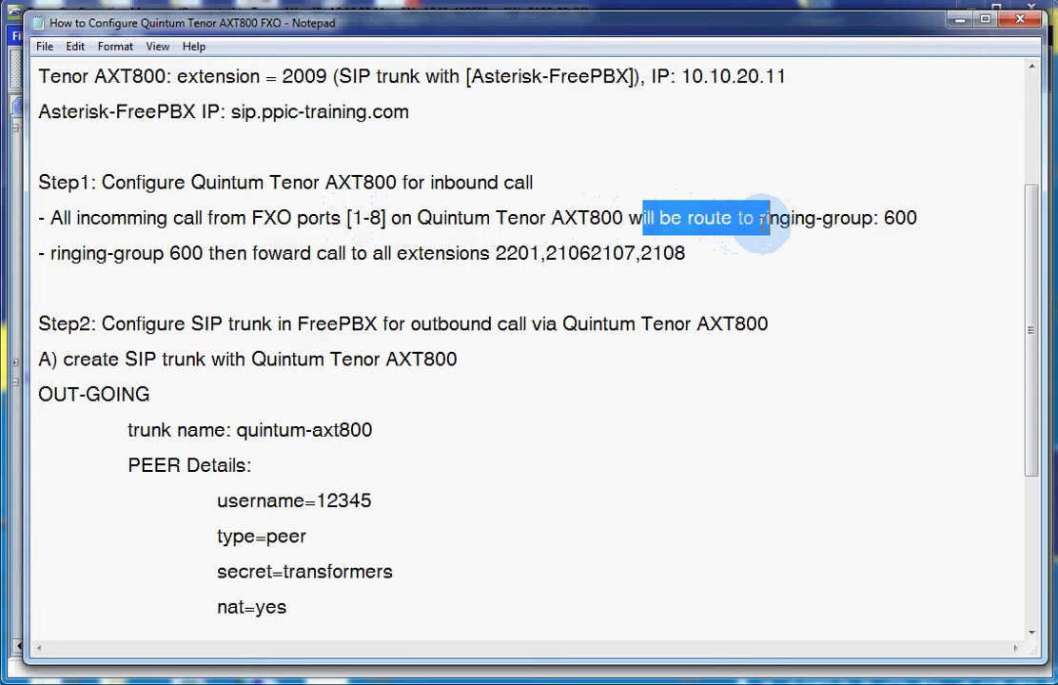
{"action": "left_click", "coordinate": [805, 218]}
{"action": "left_click_drag", "start_coordinate": [921, 218], "coordinate": [885, 218]}
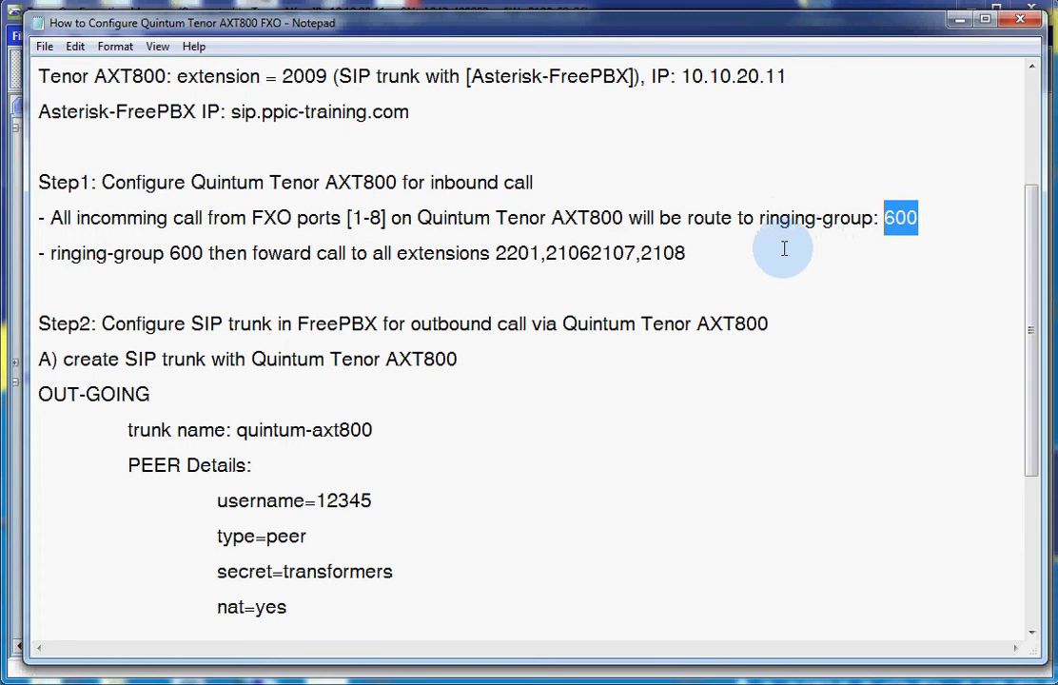
{"action": "left_click_drag", "start_coordinate": [686, 253], "coordinate": [495, 255]}
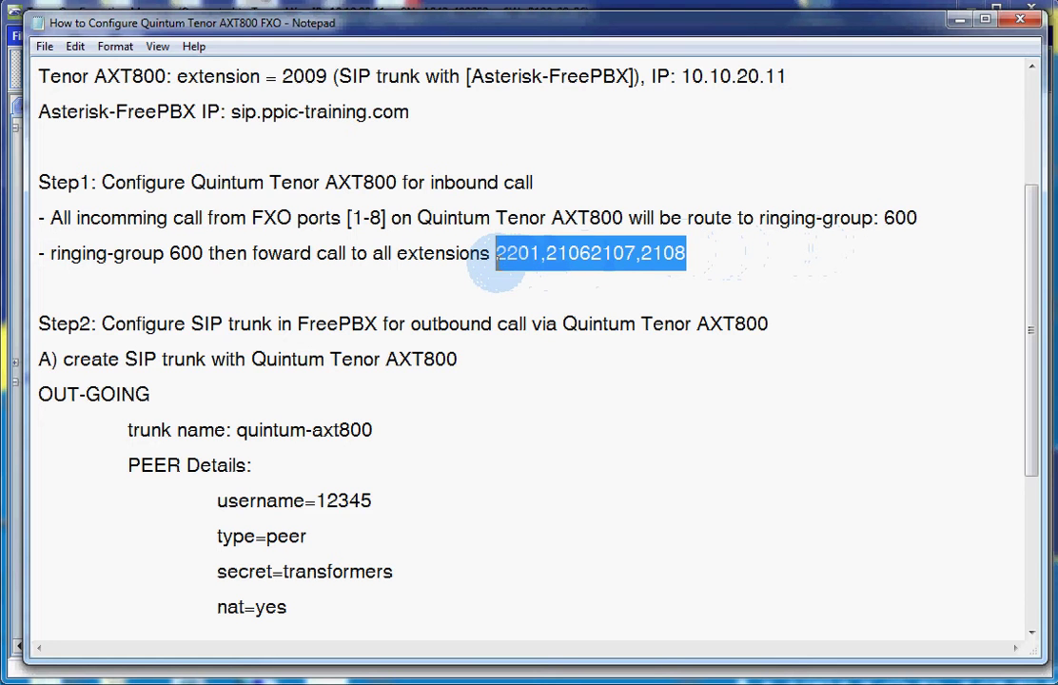
{"action": "double_click", "coordinate": [183, 253]}
{"action": "left_click", "coordinate": [333, 278]}
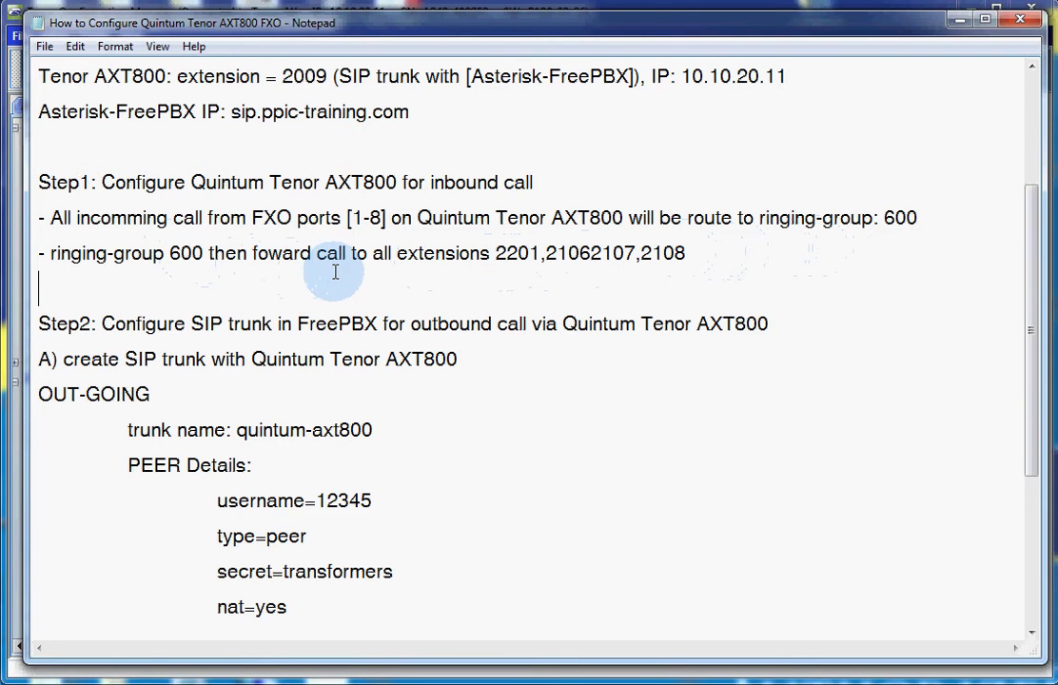
{"action": "left_click", "coordinate": [960, 21]}
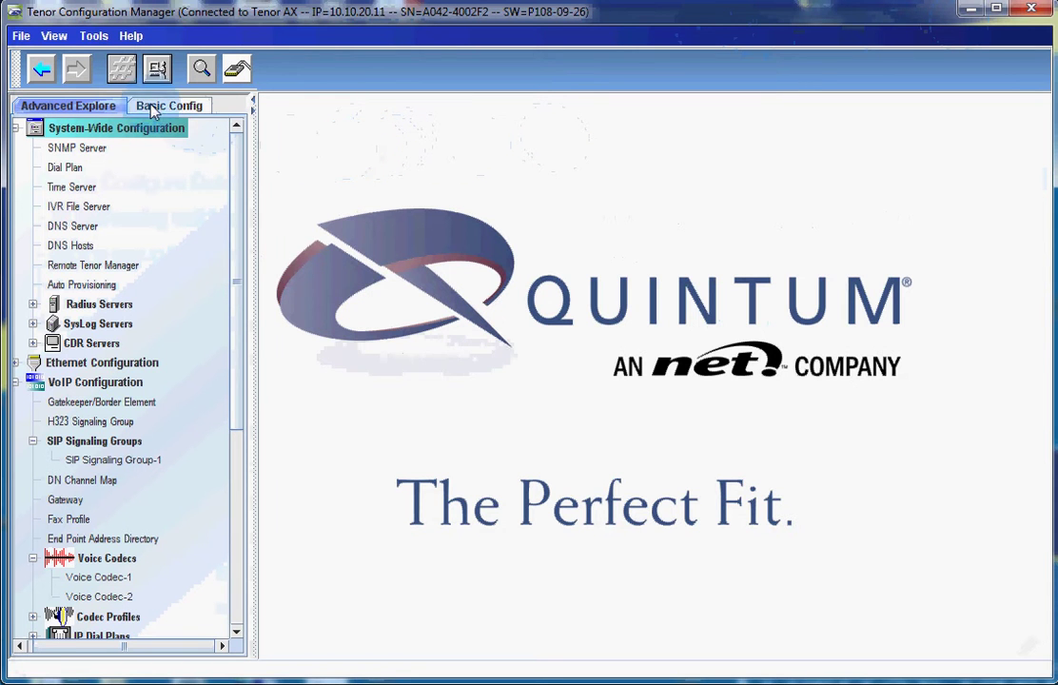
- Launch the configuration wizard from Tools and agree to discard the existing Tenor configuration
{"action": "left_click", "coordinate": [94, 38]}
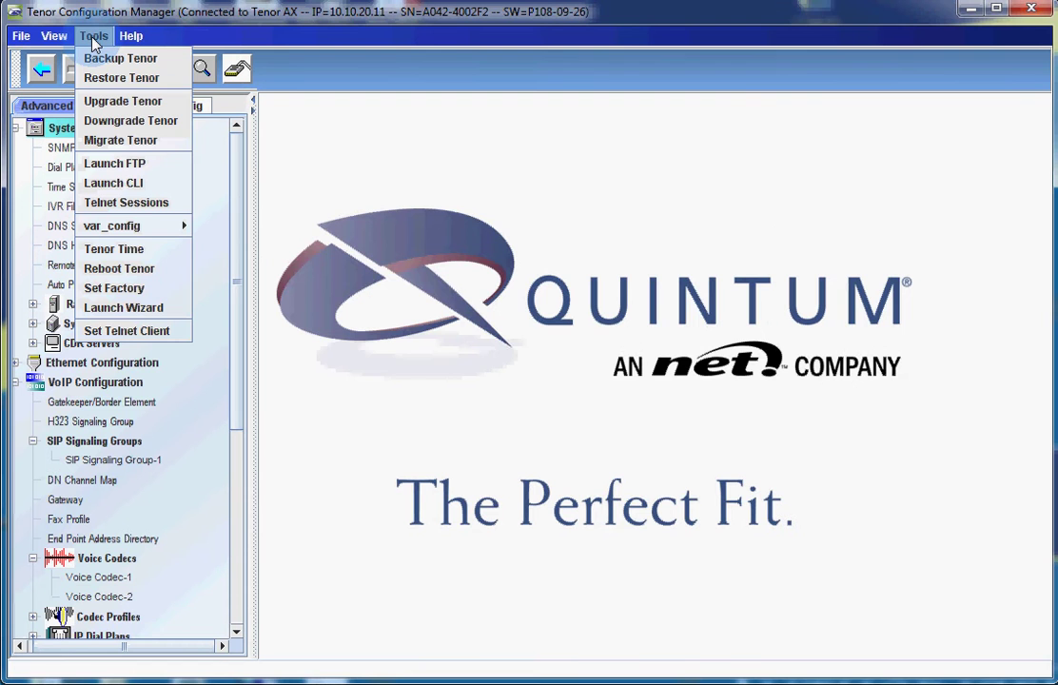
{"action": "left_click", "coordinate": [142, 307]}
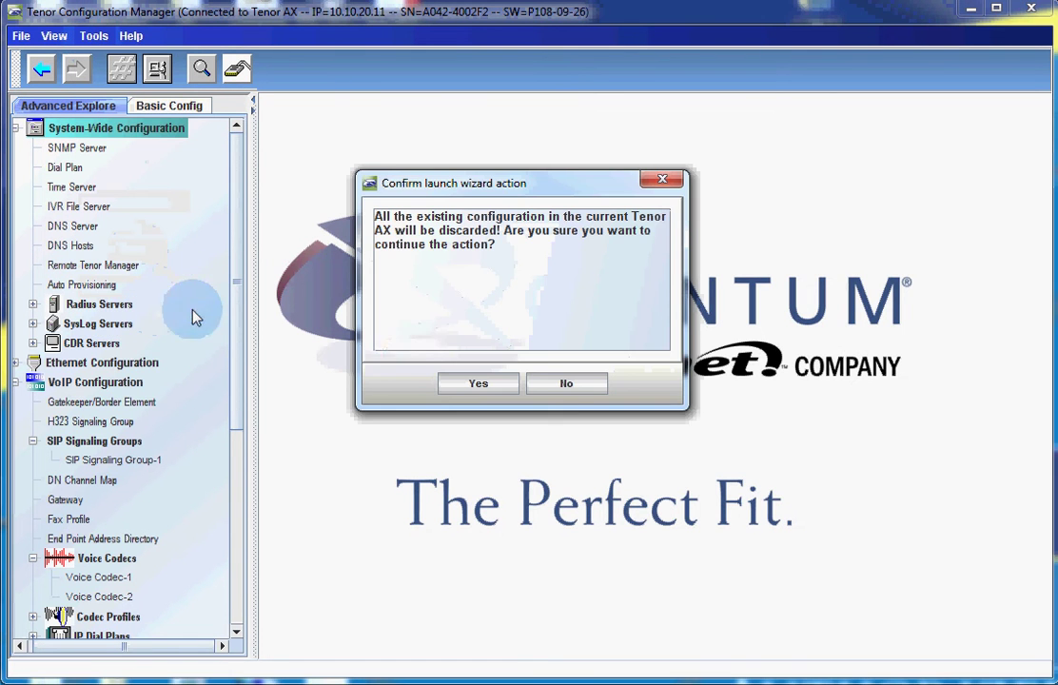
{"action": "left_click", "coordinate": [472, 388]}
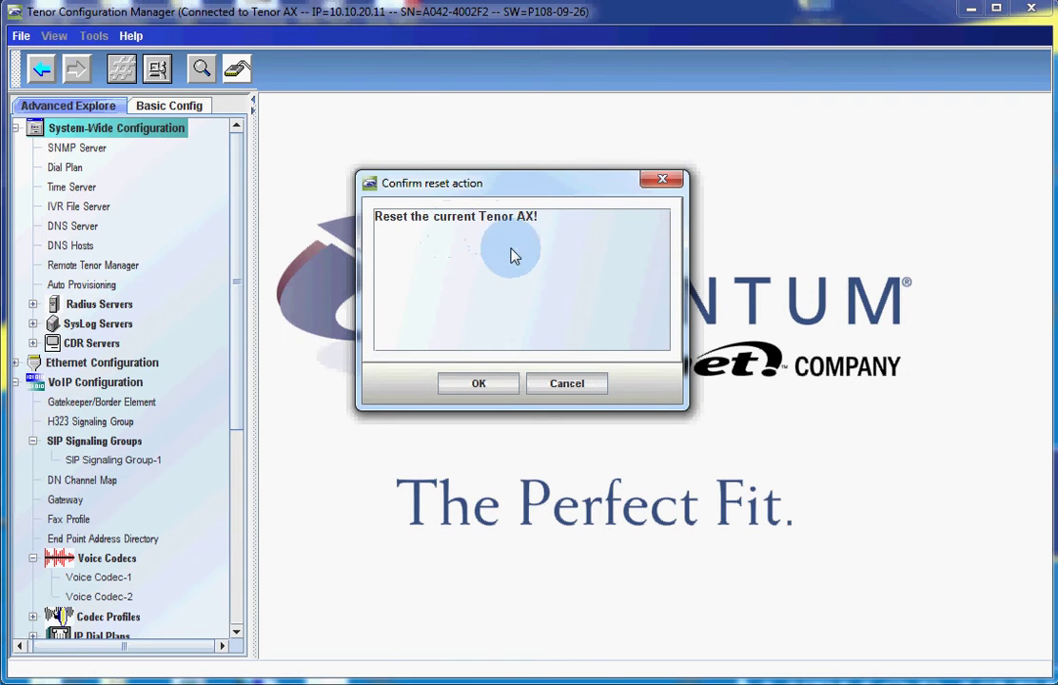
- Confirm the Tenor AX factory reset and reconnect to it afterward
{"action": "left_click", "coordinate": [494, 386]}
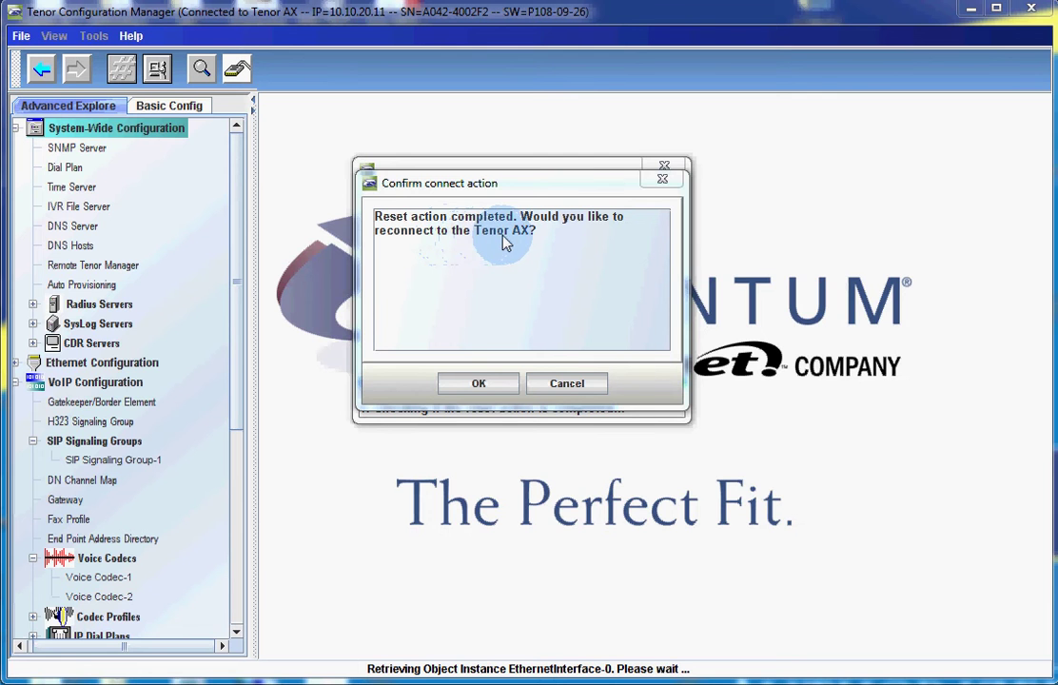
{"action": "left_click", "coordinate": [478, 383]}
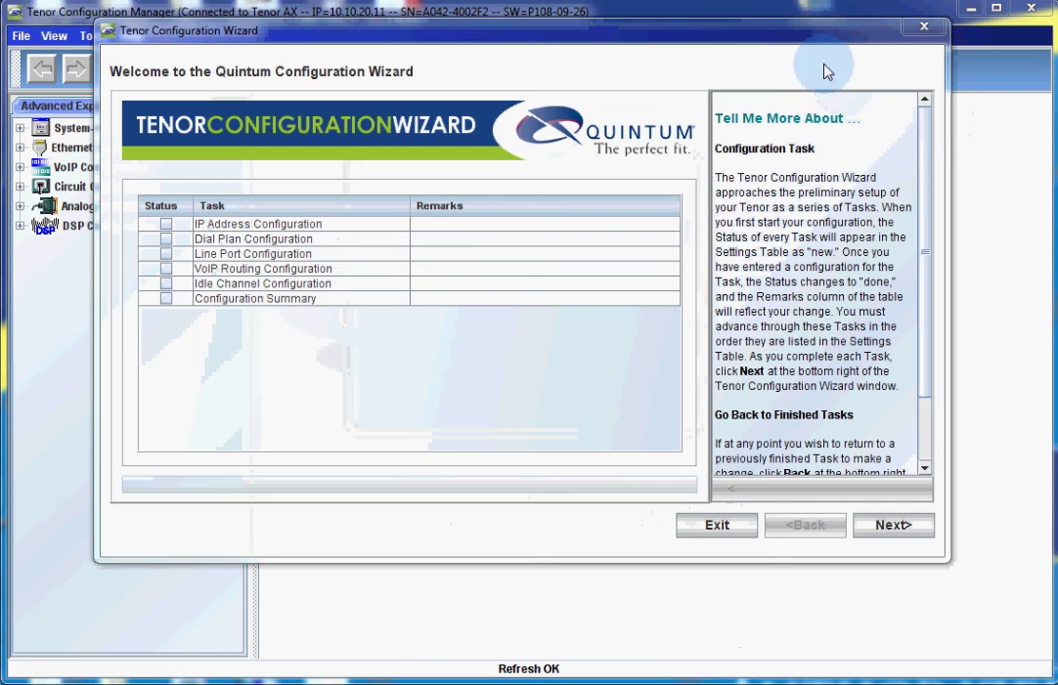
- Give the Tenor the static IP address 10.10.20.11
{"action": "left_click_drag", "start_coordinate": [798, 37], "coordinate": [801, 46]}
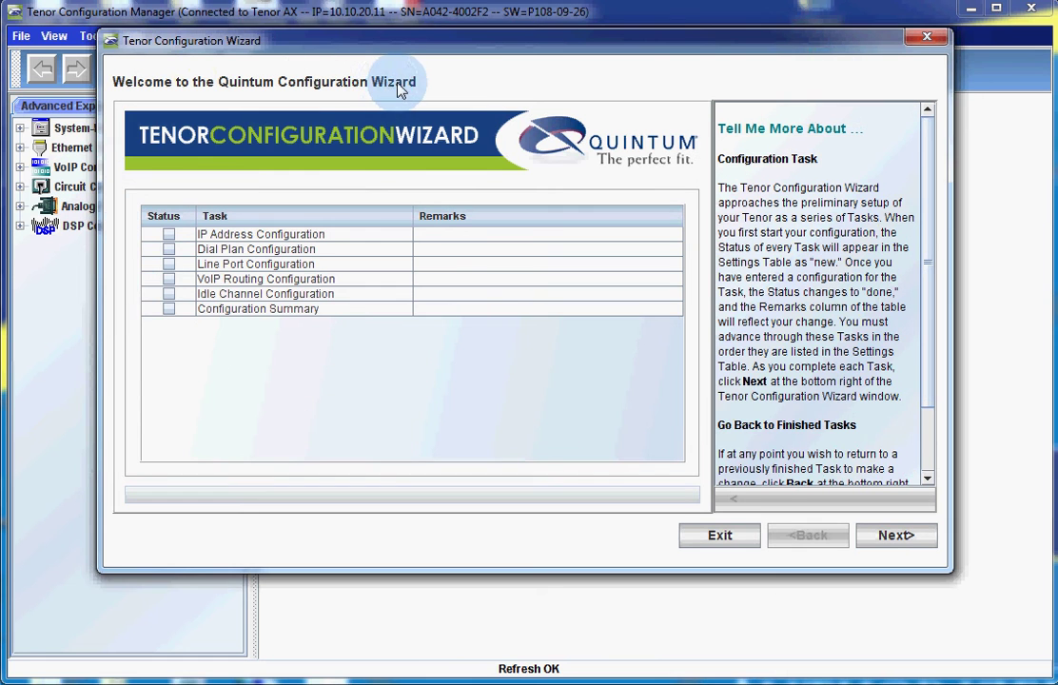
{"action": "left_click_drag", "start_coordinate": [494, 42], "coordinate": [503, 38]}
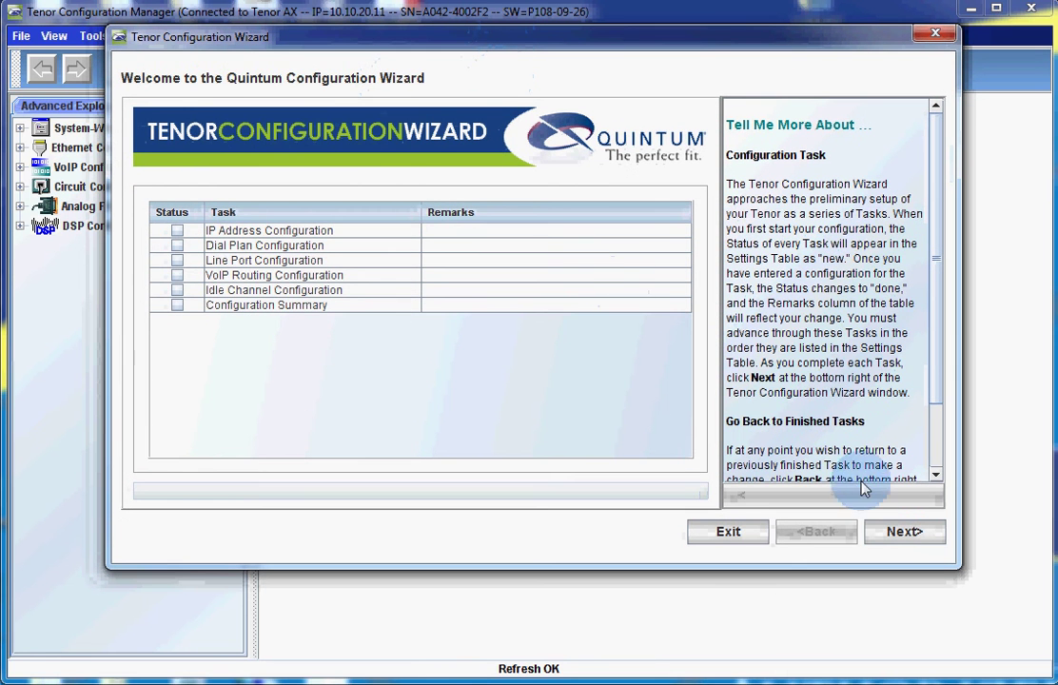
{"action": "left_click", "coordinate": [890, 535]}
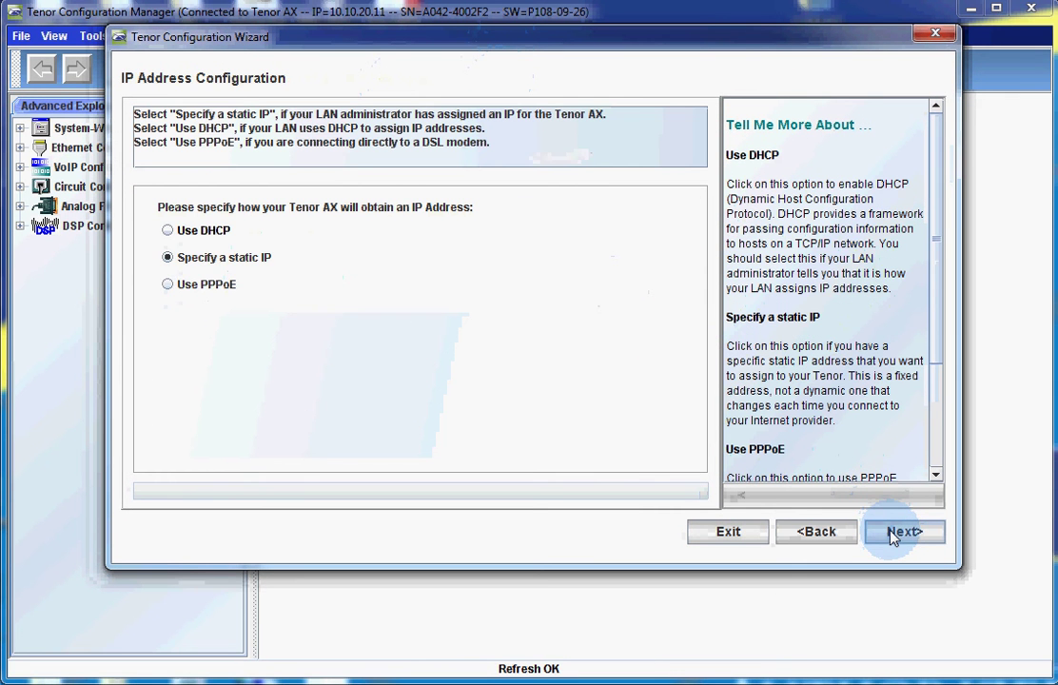
{"action": "left_click", "coordinate": [191, 260]}
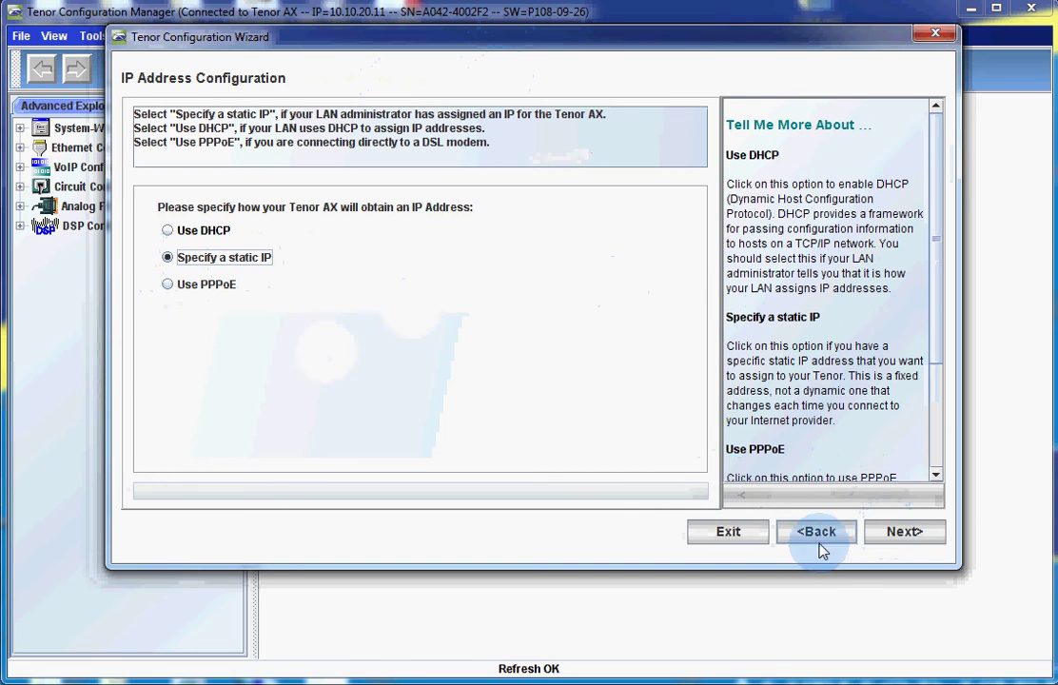
{"action": "left_click", "coordinate": [917, 534]}
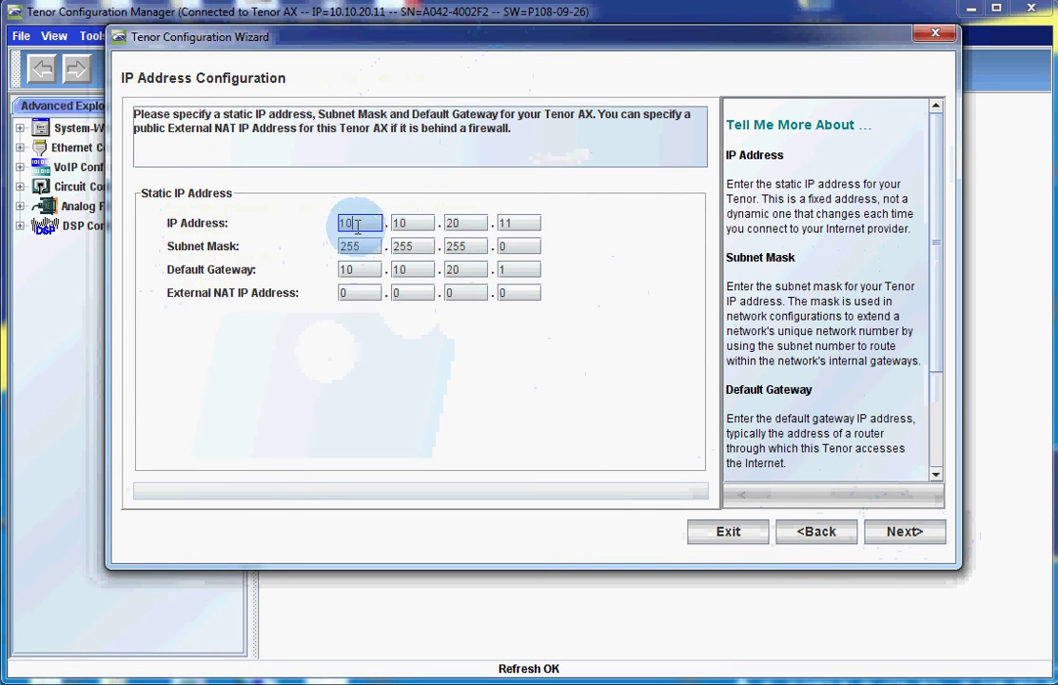
{"action": "left_click", "coordinate": [514, 223]}
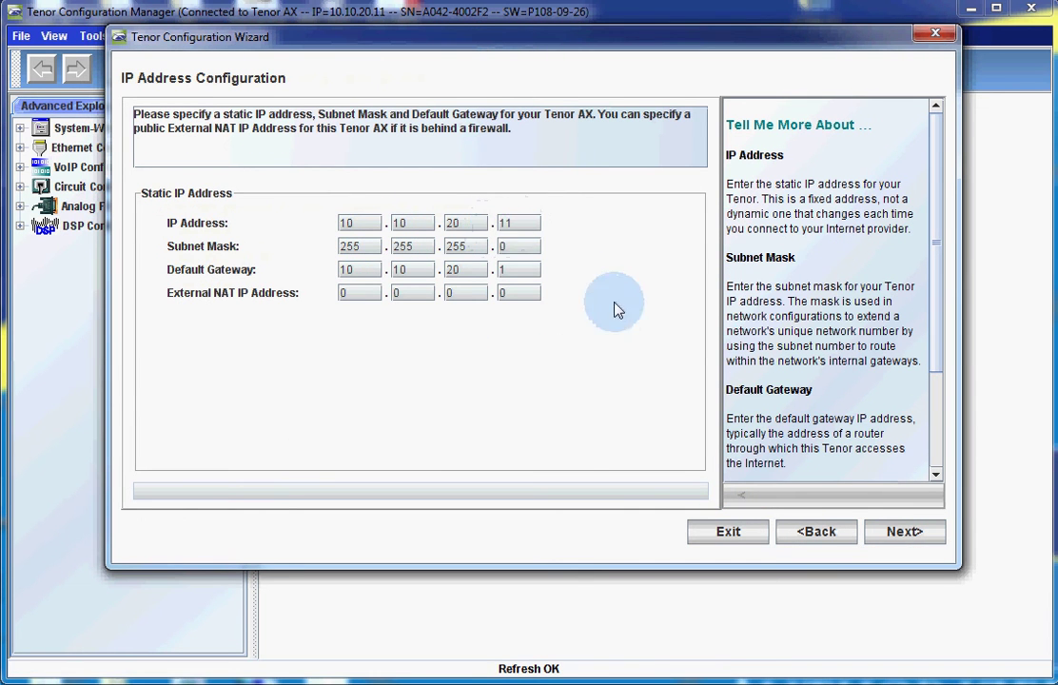
{"action": "left_click", "coordinate": [913, 536]}
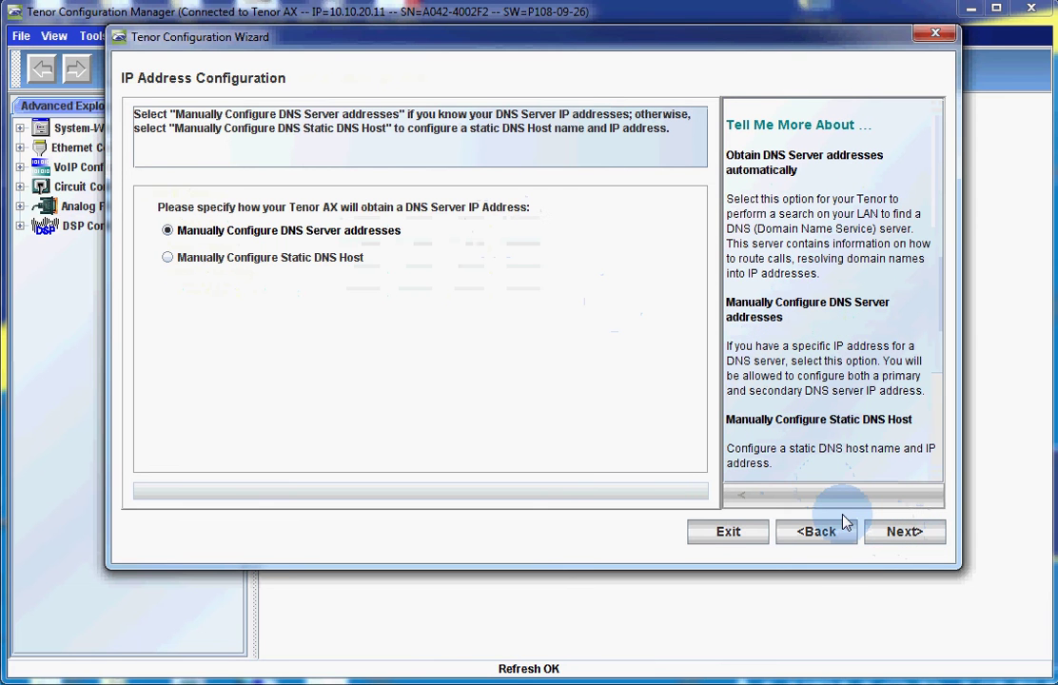
- Manually set primary DNS server 10.10.20.1 to complete the IP Address task
{"action": "left_click", "coordinate": [319, 240]}
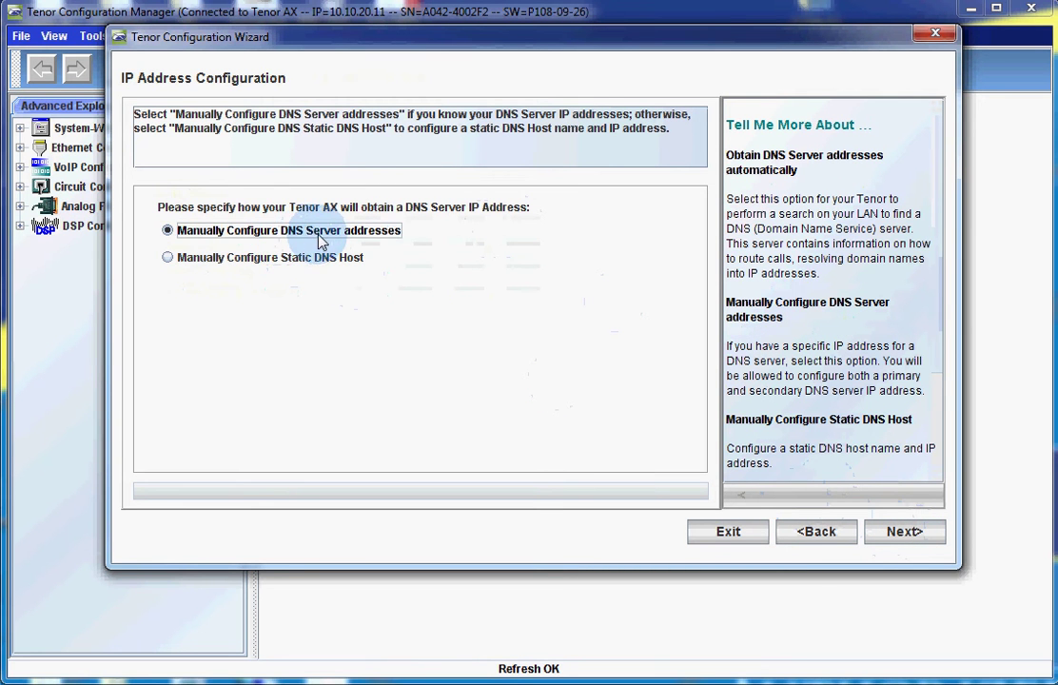
{"action": "left_click", "coordinate": [913, 536]}
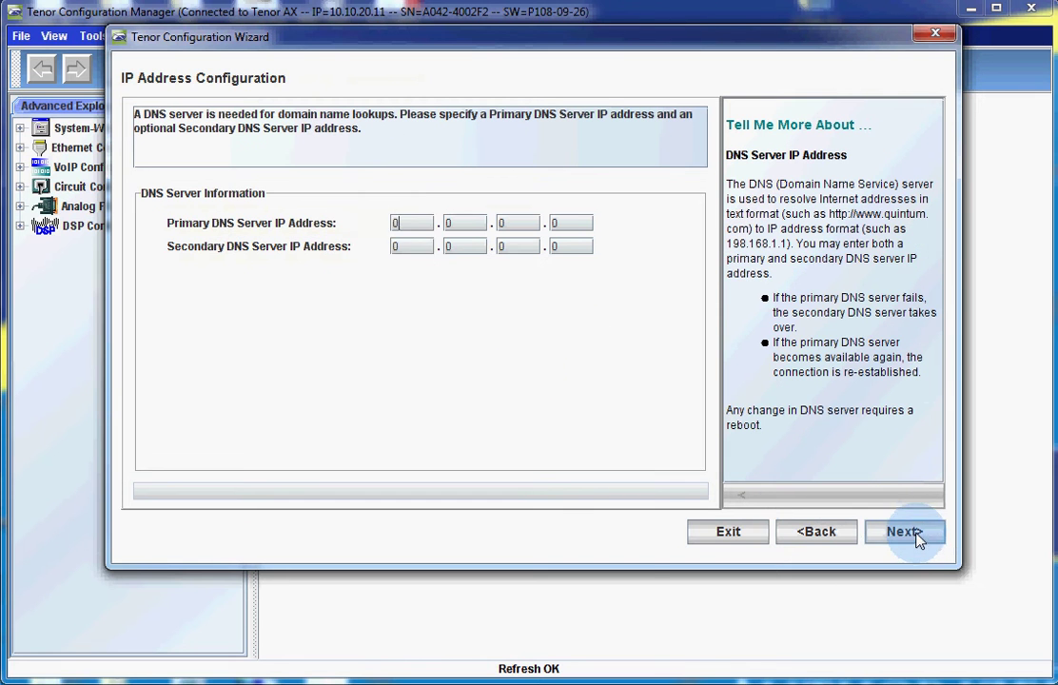
{"action": "double_click", "coordinate": [409, 225]}
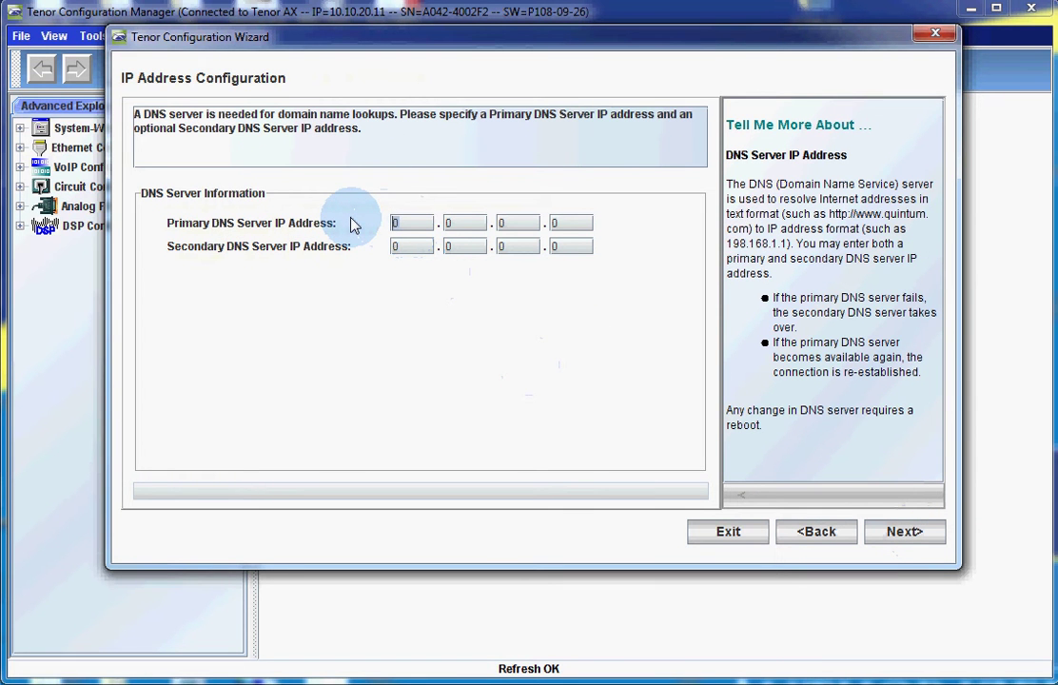
{"action": "type", "text": "10.10.20."}
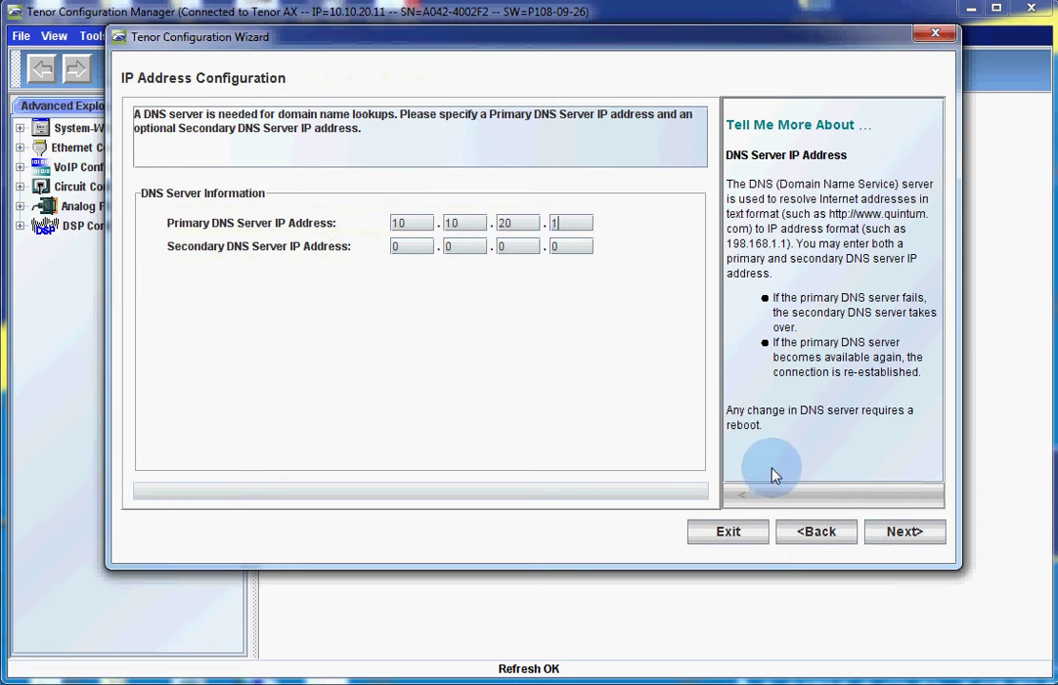
{"action": "left_click", "coordinate": [895, 538]}
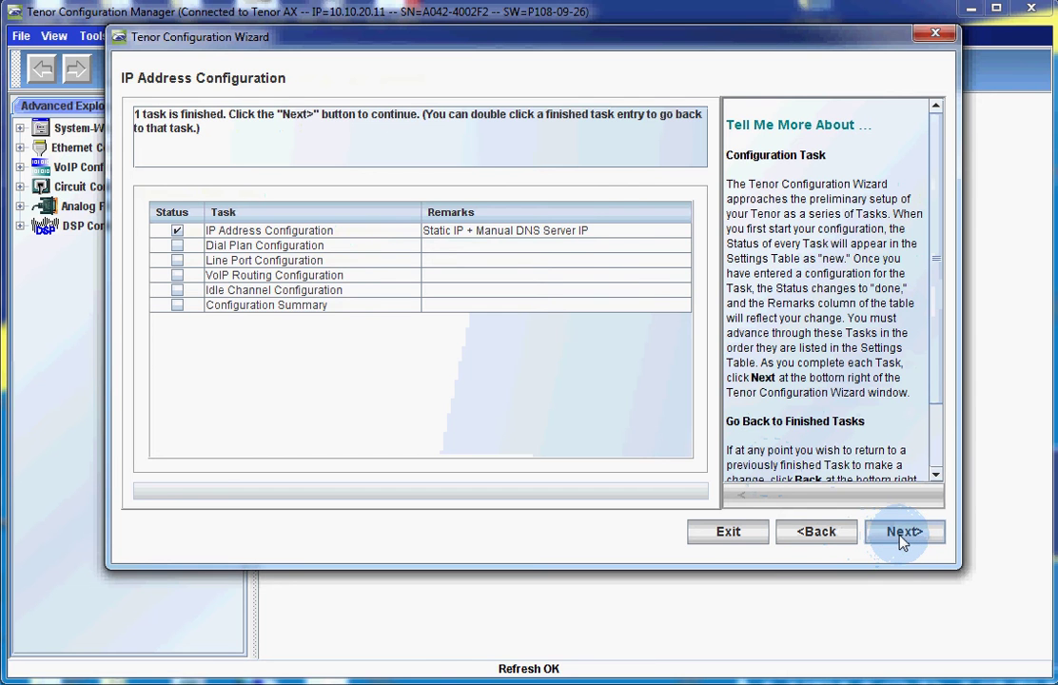
{"action": "left_click", "coordinate": [900, 538]}
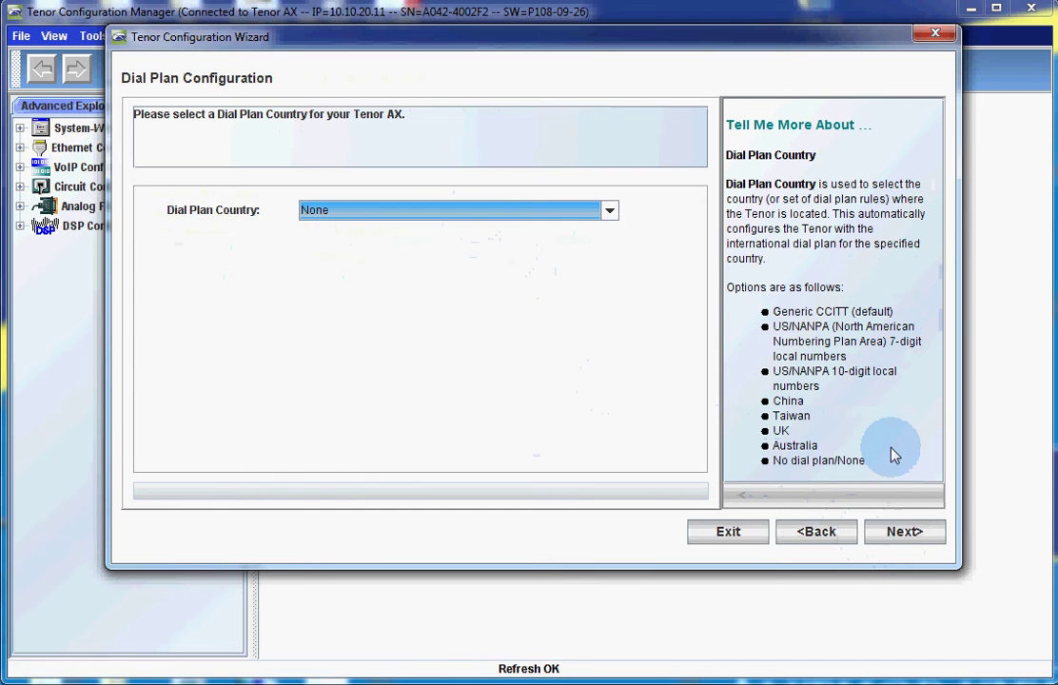
- Keep dial plan country None and 0-USA/Canada progress tones
{"action": "left_click", "coordinate": [904, 532]}
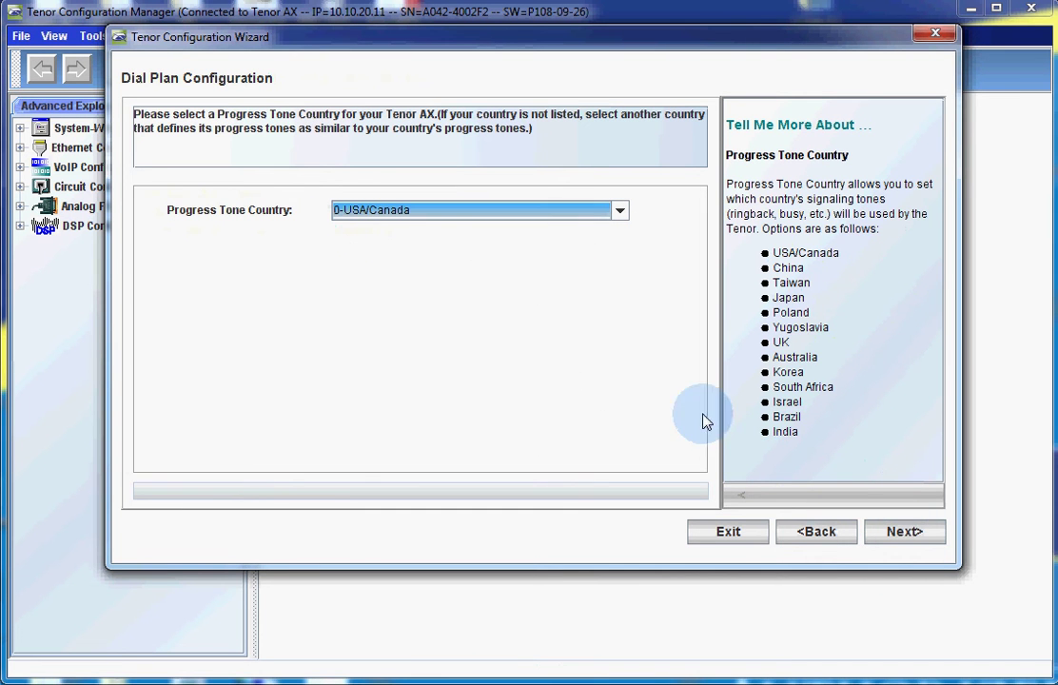
{"action": "left_click", "coordinate": [902, 535]}
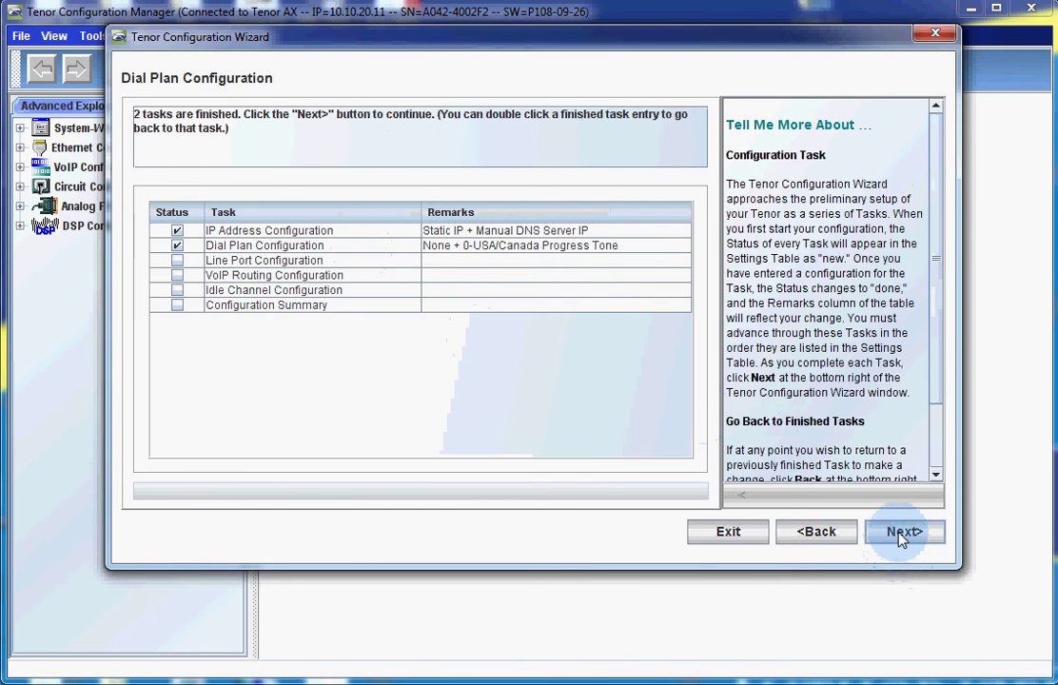
{"action": "left_click", "coordinate": [902, 534]}
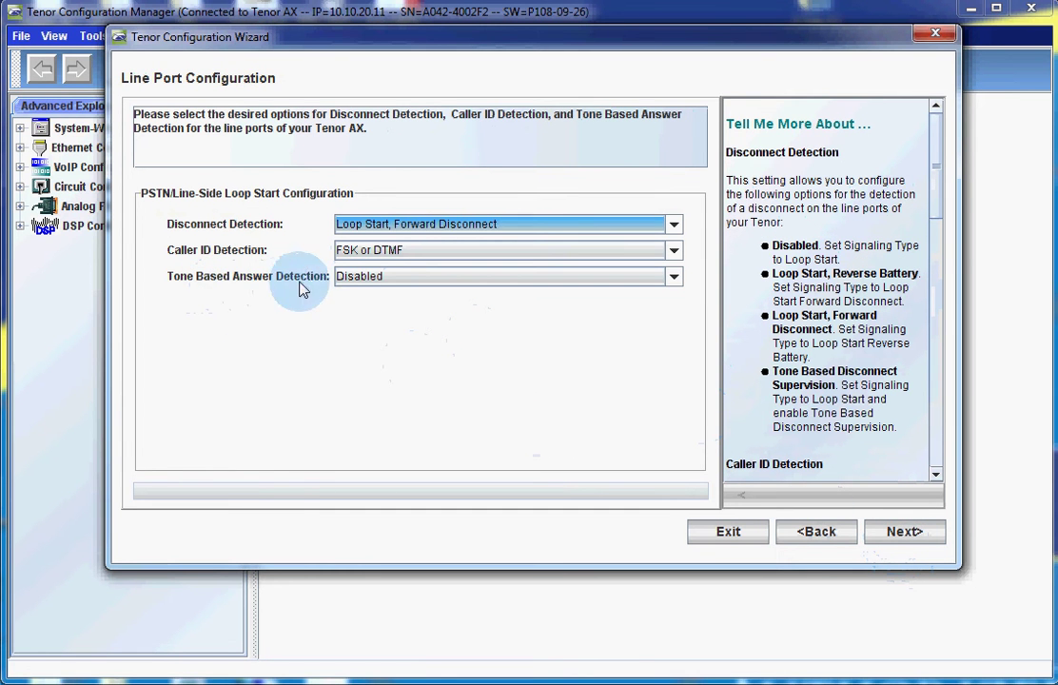
- Enable tone-based answer detection, keep IP PBX inbound calls, and enable hopoff with default numbers
{"action": "left_click", "coordinate": [376, 285]}
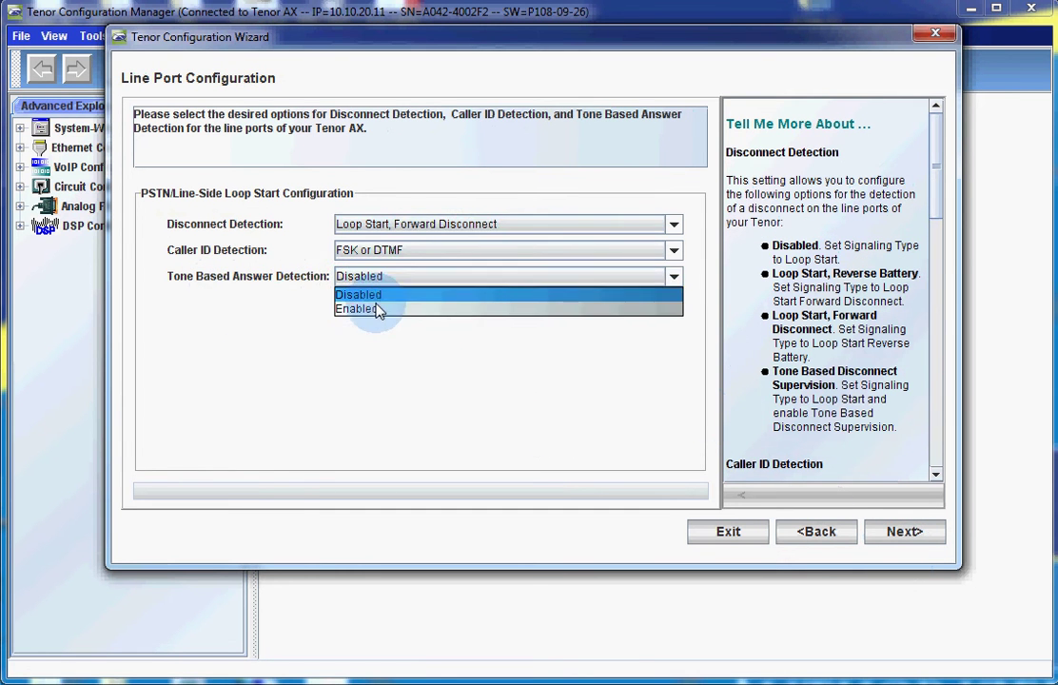
{"action": "left_click", "coordinate": [373, 306]}
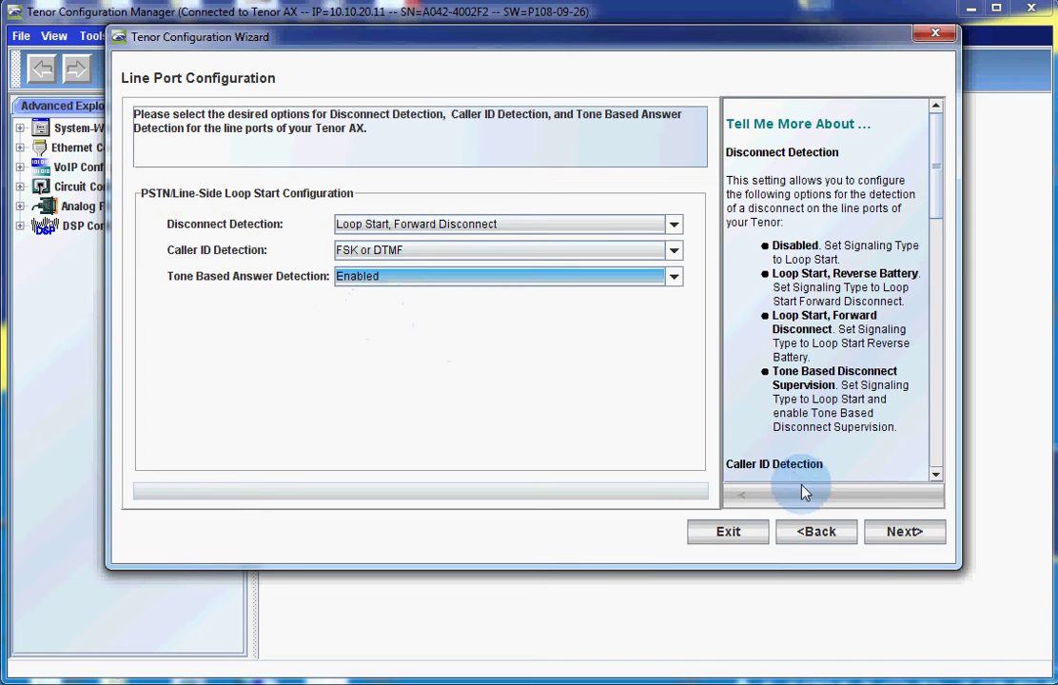
{"action": "left_click", "coordinate": [901, 536]}
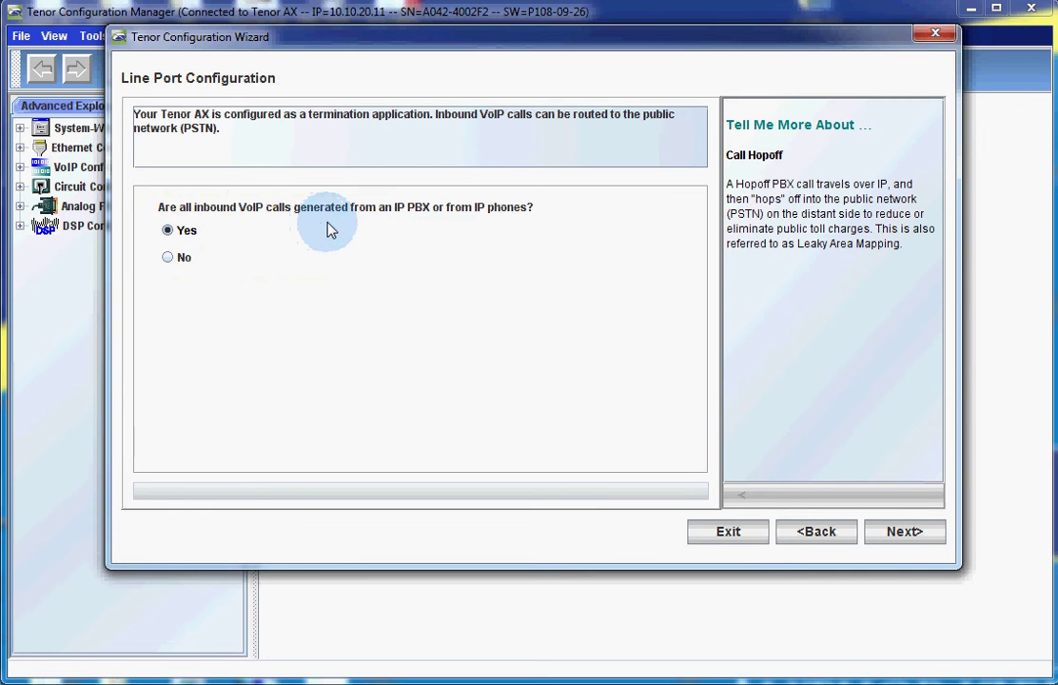
{"action": "left_click", "coordinate": [903, 532]}
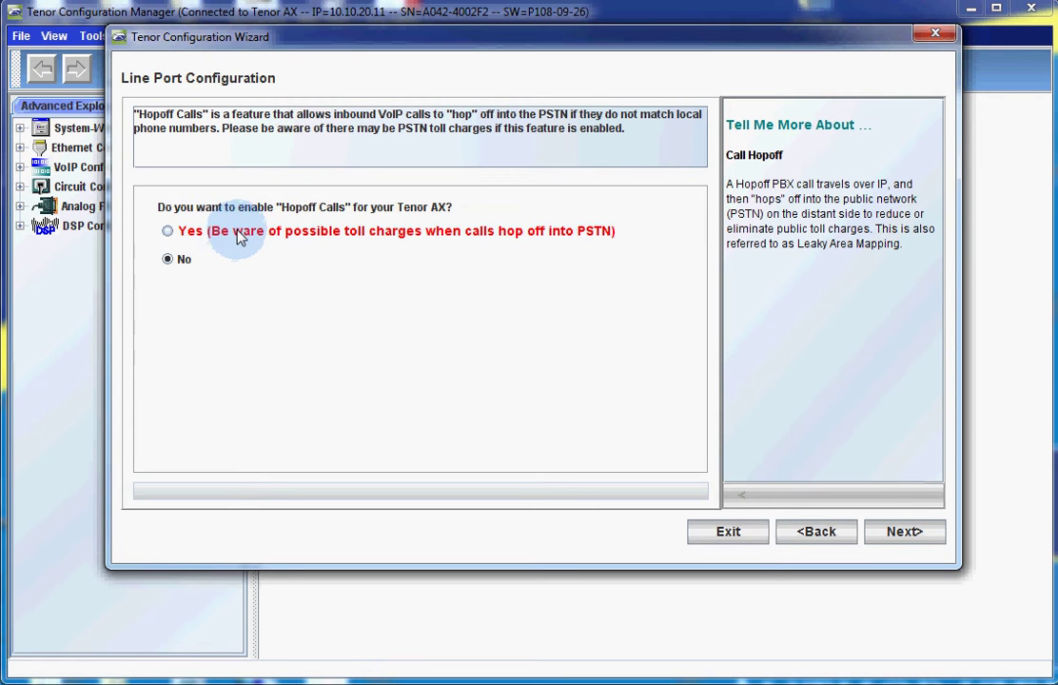
{"action": "left_click", "coordinate": [189, 240]}
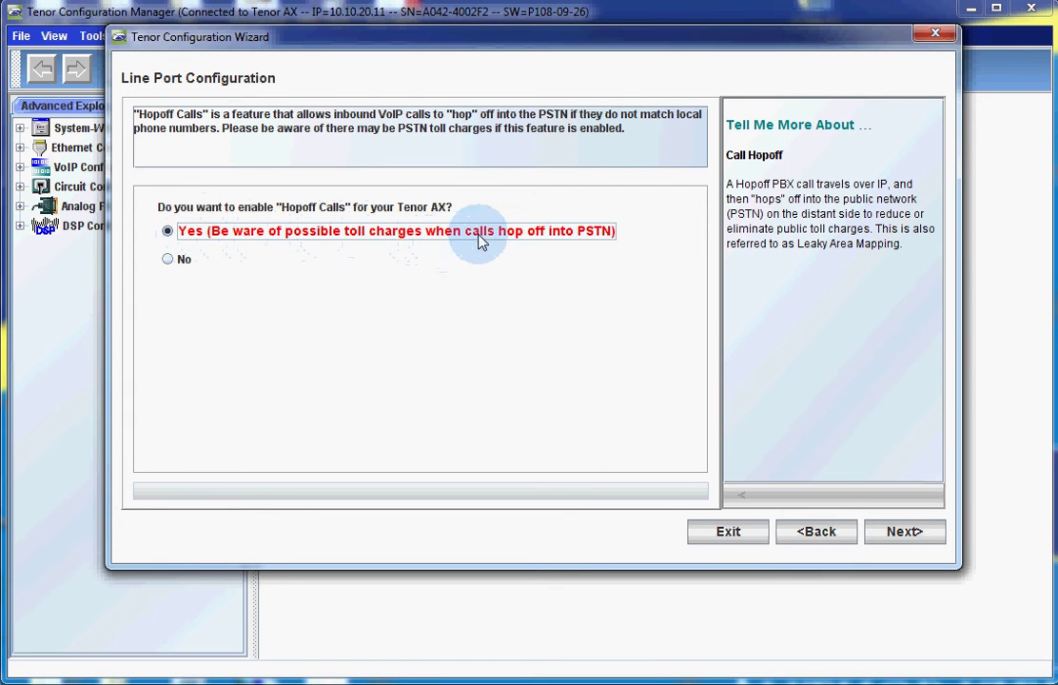
{"action": "left_click", "coordinate": [895, 541]}
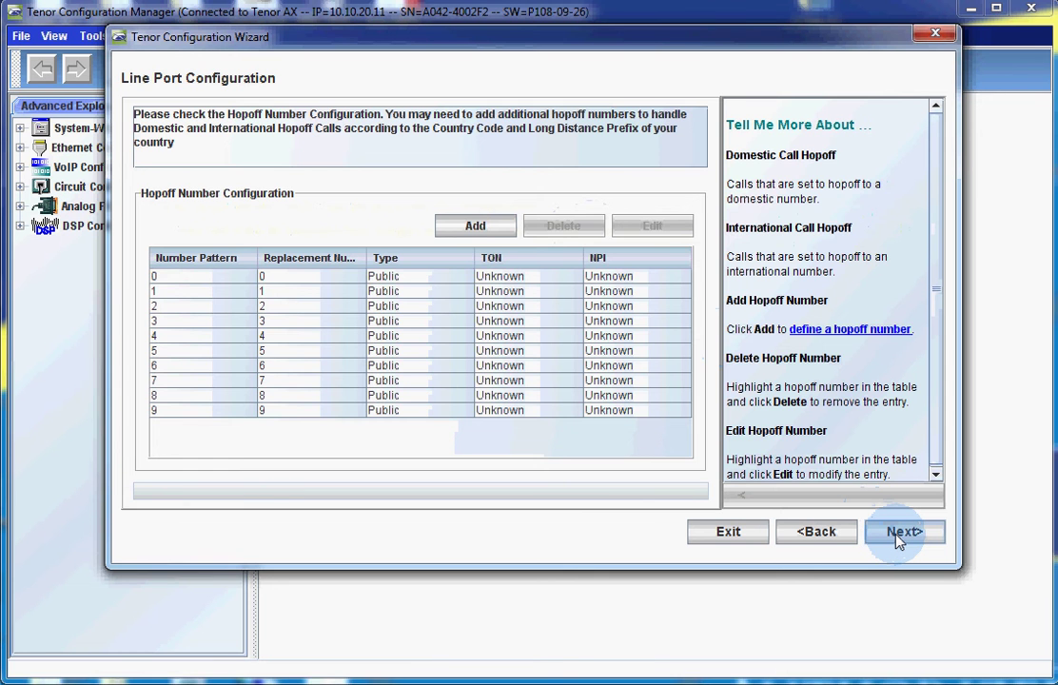
{"action": "left_click", "coordinate": [895, 541]}
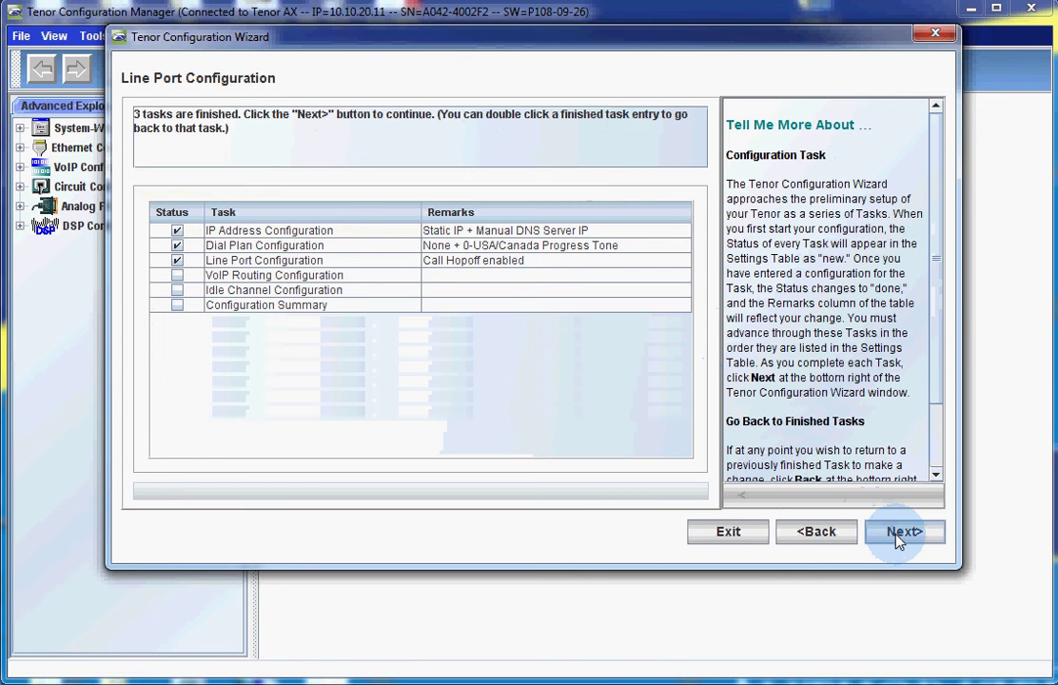
- Keep SIP-only outgoing routing with primary SIP server sip.ppic-training.com
{"action": "left_click", "coordinate": [898, 540]}
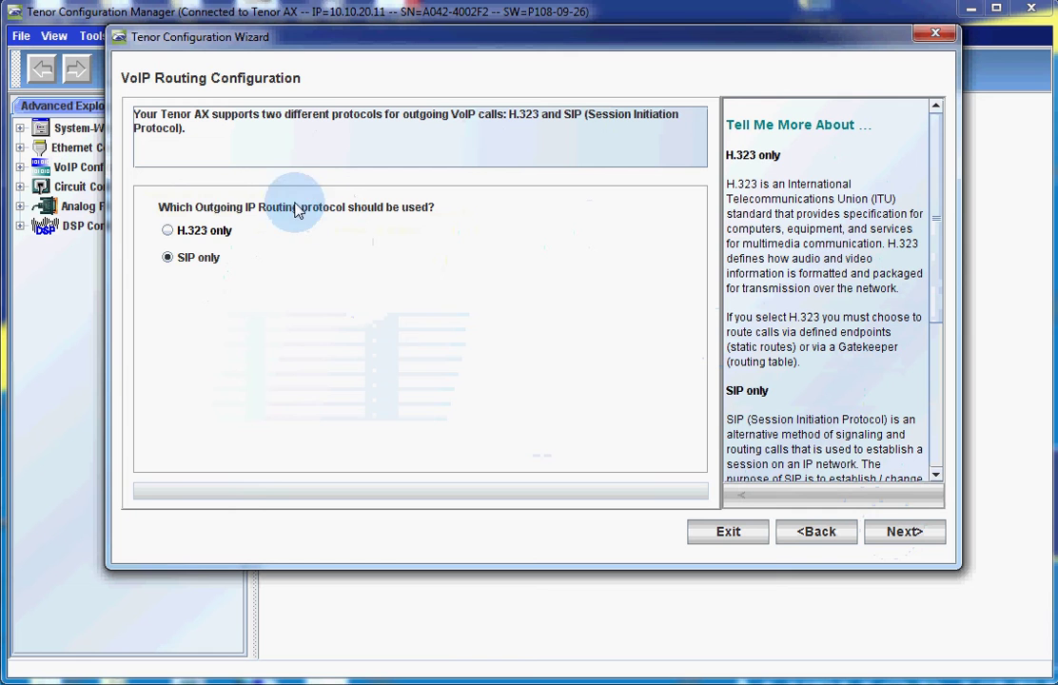
{"action": "left_click", "coordinate": [197, 266]}
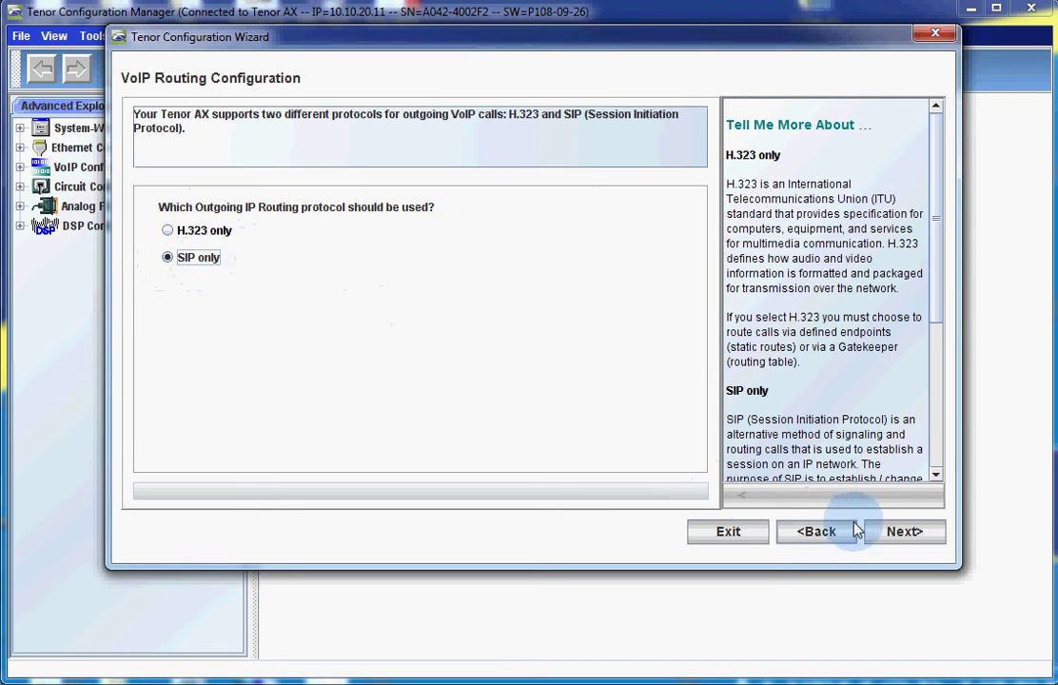
{"action": "left_click", "coordinate": [900, 535]}
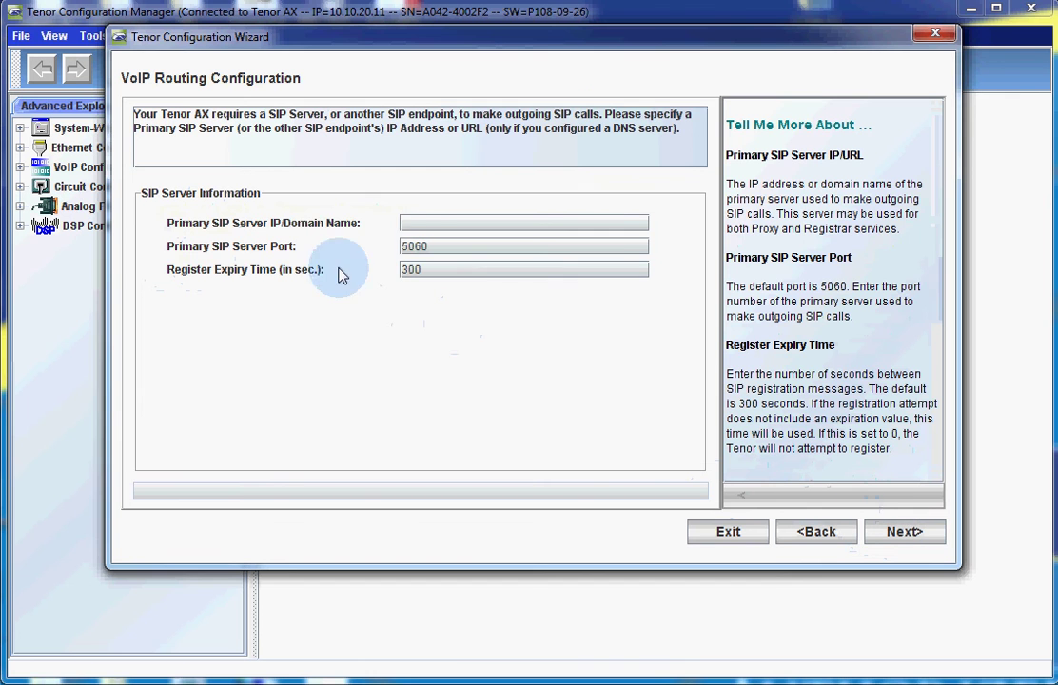
{"action": "left_click", "coordinate": [422, 224]}
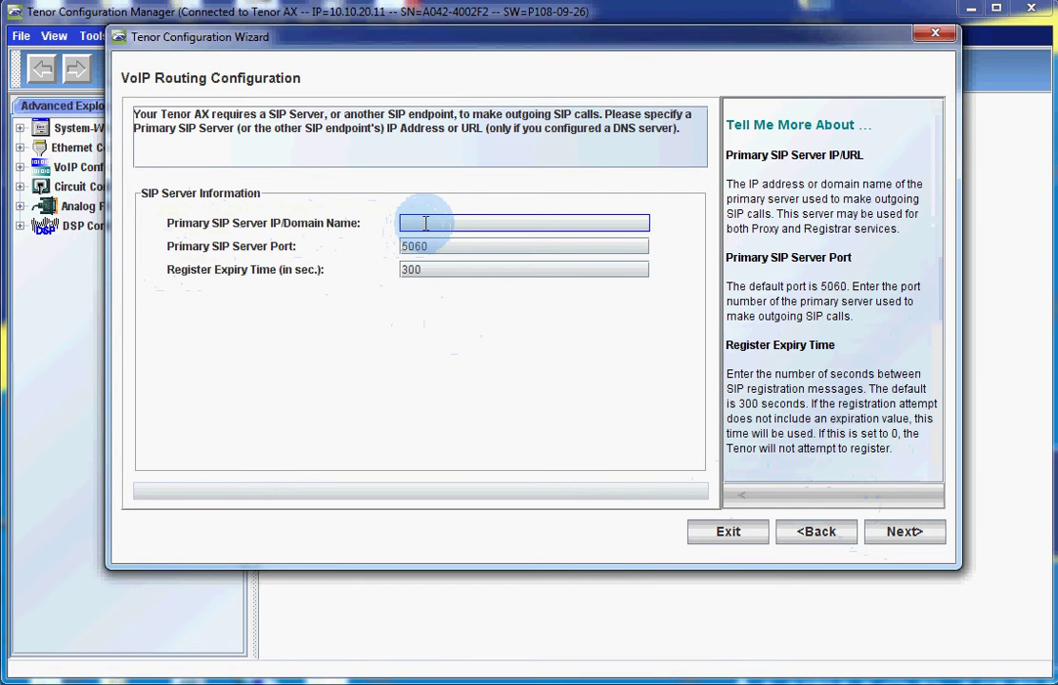
{"action": "type", "text": "sip.pp"}
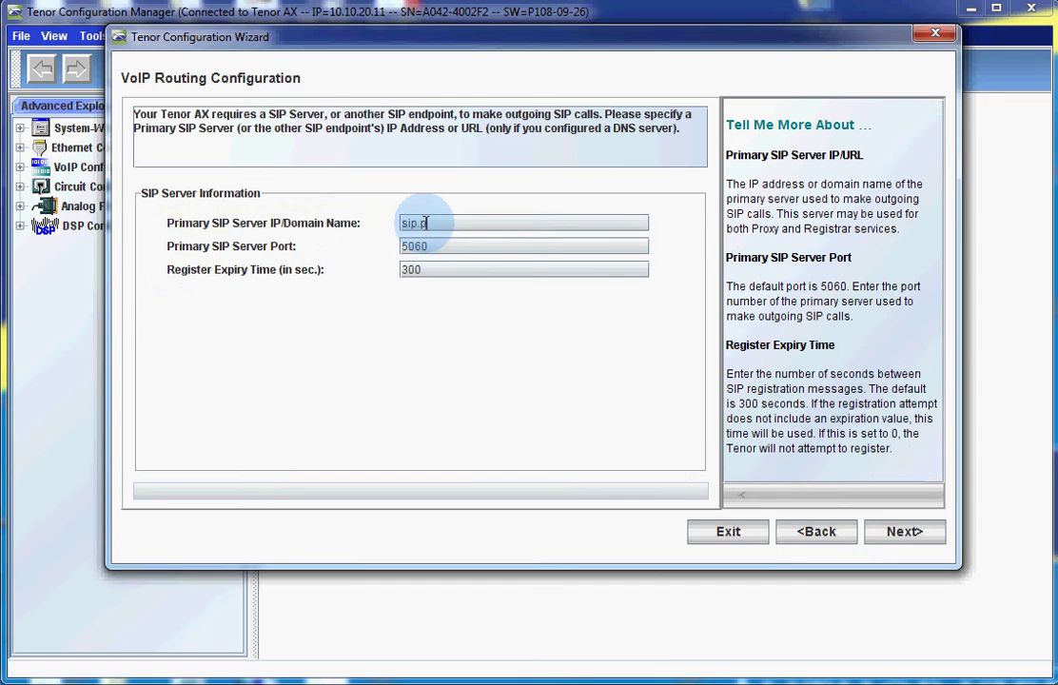
{"action": "type", "text": "ic-t"}
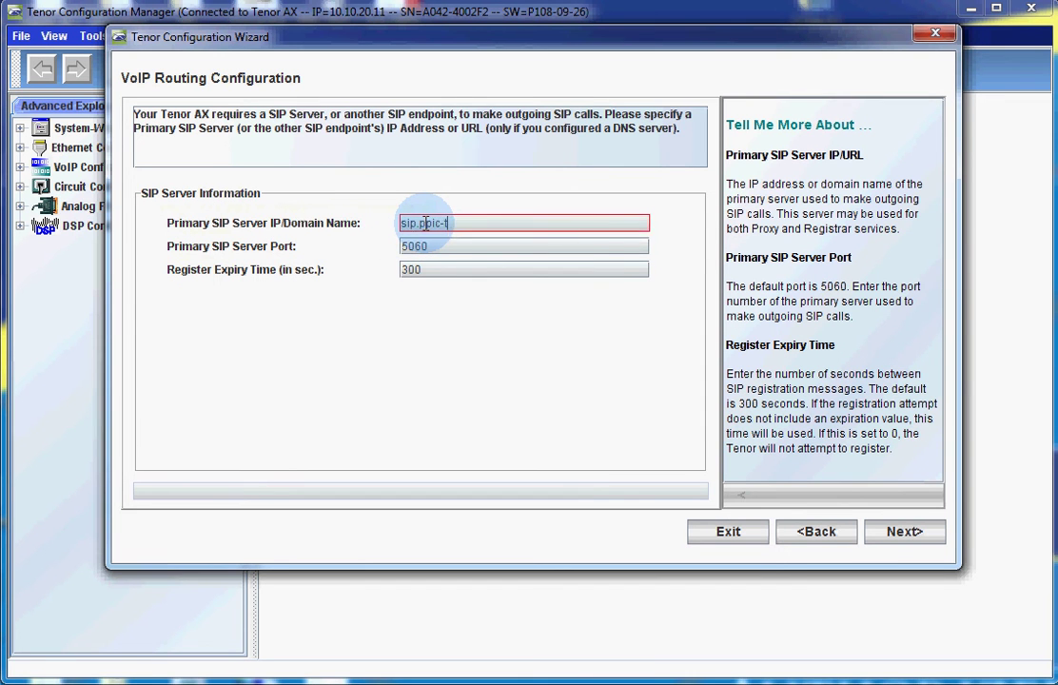
{"action": "type", "text": "raining.com"}
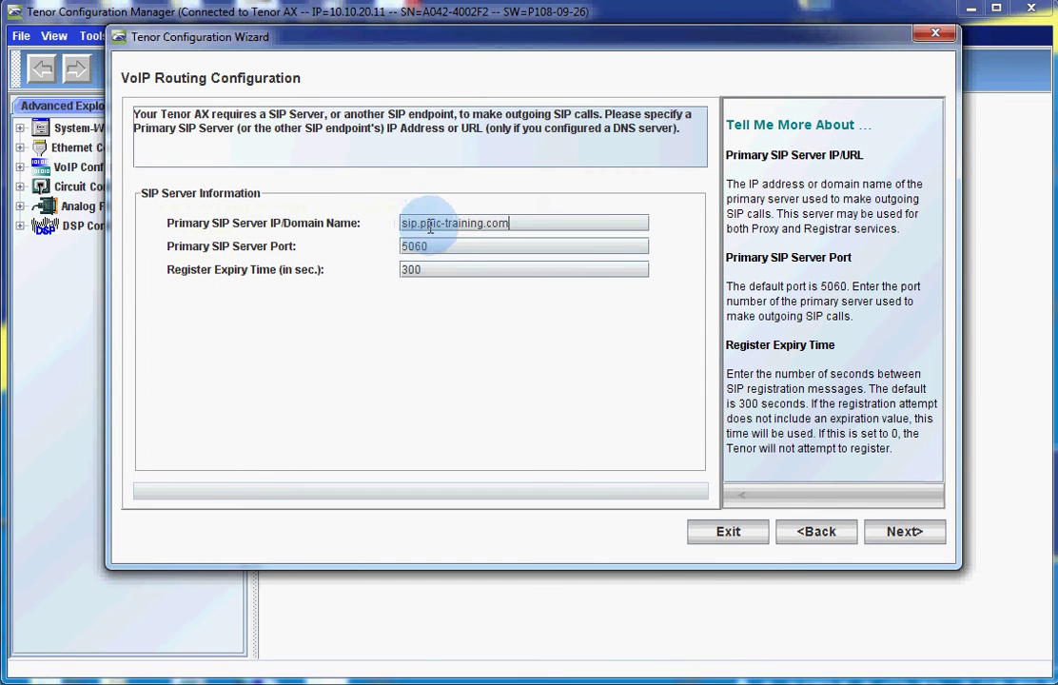
{"action": "key", "text": "Tab"}
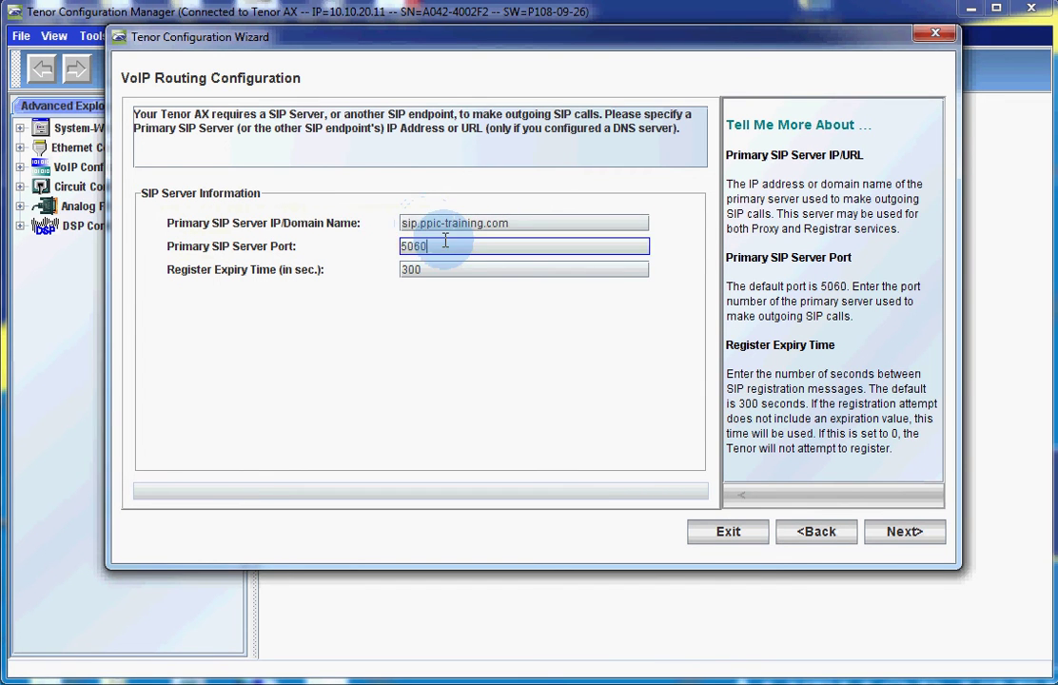
{"action": "left_click", "coordinate": [901, 536]}
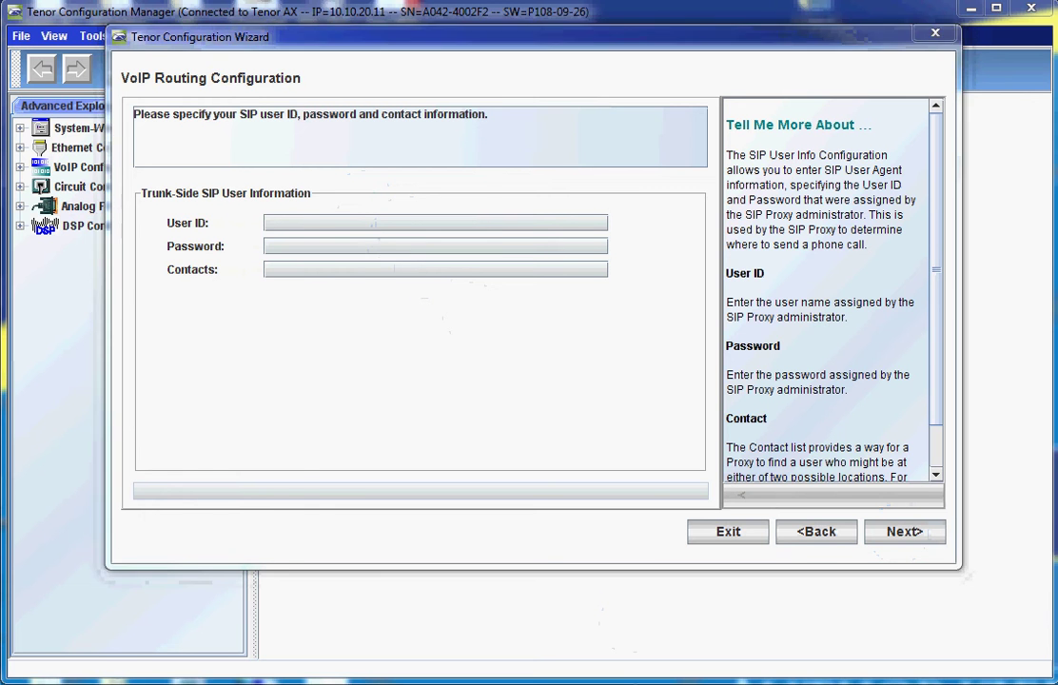
- Switch to the Notepad notes and select the Tenor's extension number
{"action": "key", "text": "alt+Tab"}
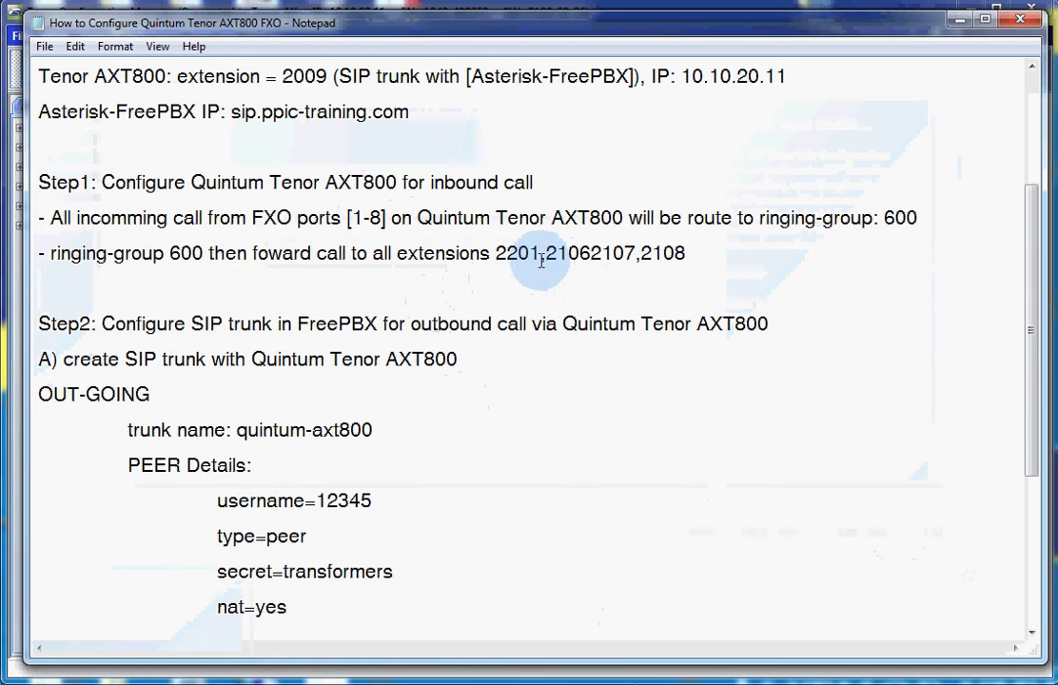
{"action": "scroll", "coordinate": [484, 245], "scroll_direction": "up", "scroll_amount": 2}
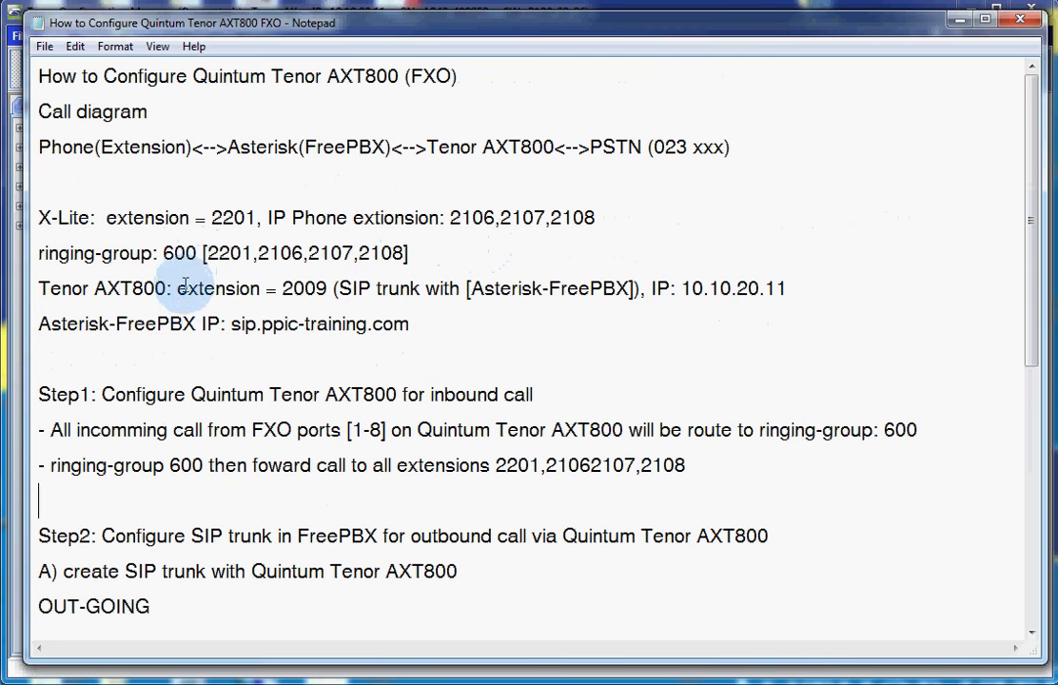
{"action": "left_click_drag", "start_coordinate": [328, 288], "coordinate": [274, 295]}
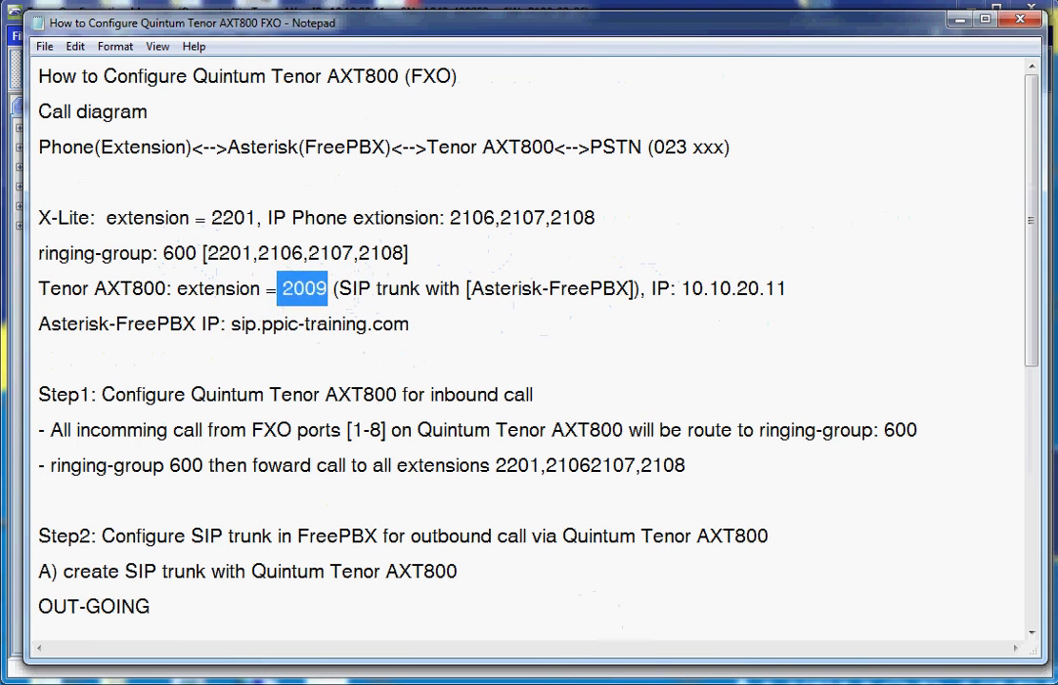
- Enter trunk-side SIP user ID 2009, the SIP password, and contact 2009
{"action": "left_click", "coordinate": [959, 19]}
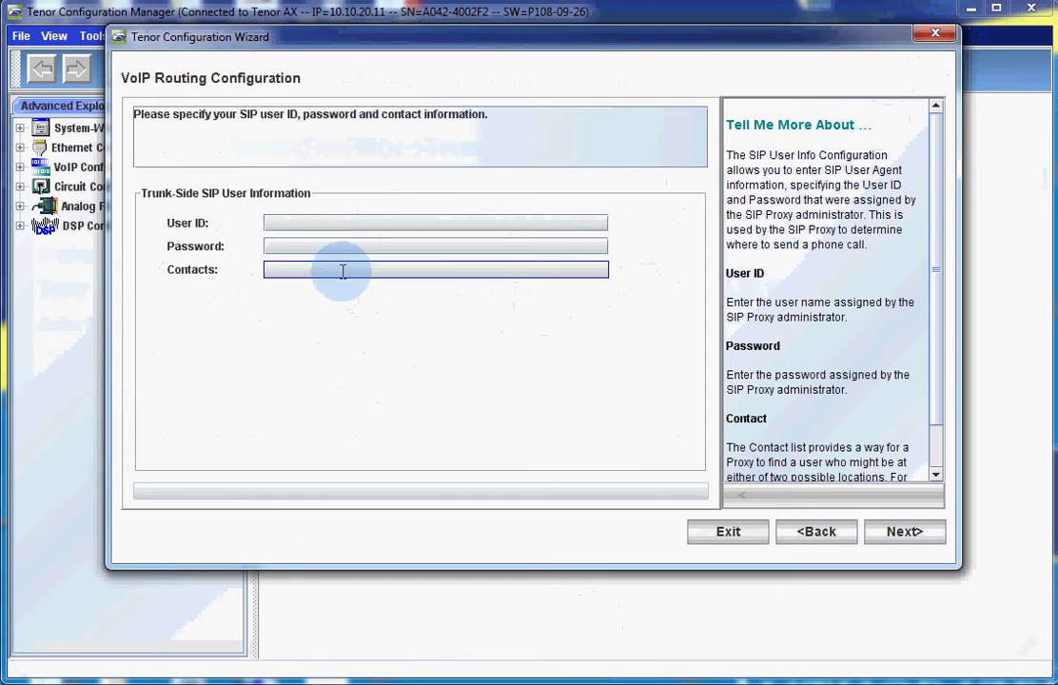
{"action": "left_click", "coordinate": [330, 221]}
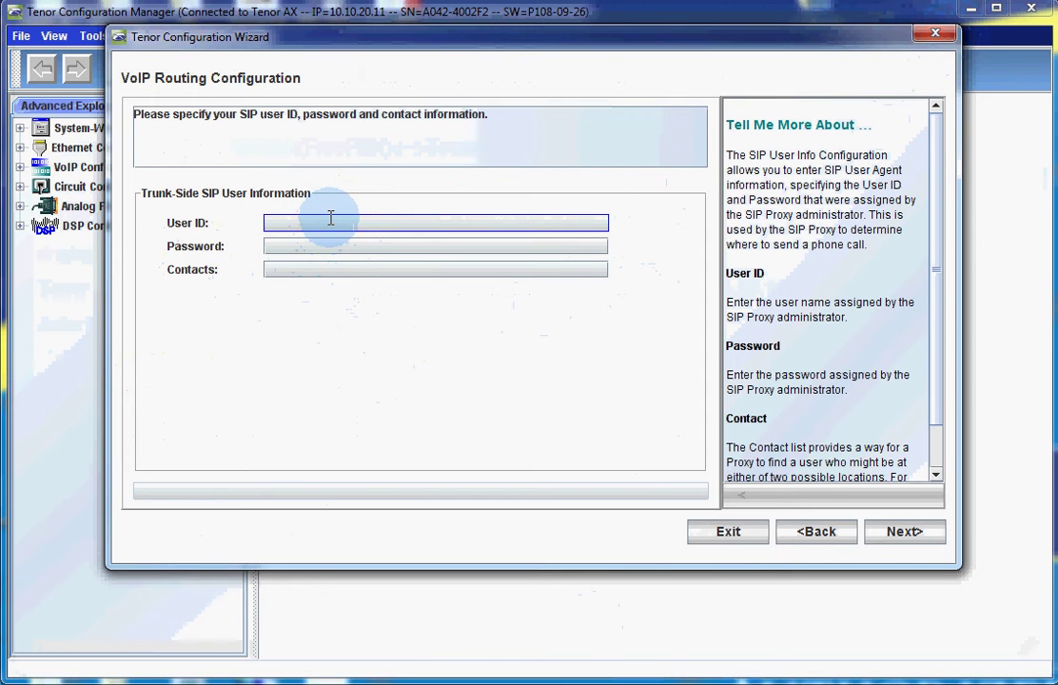
{"action": "type", "text": "2009"}
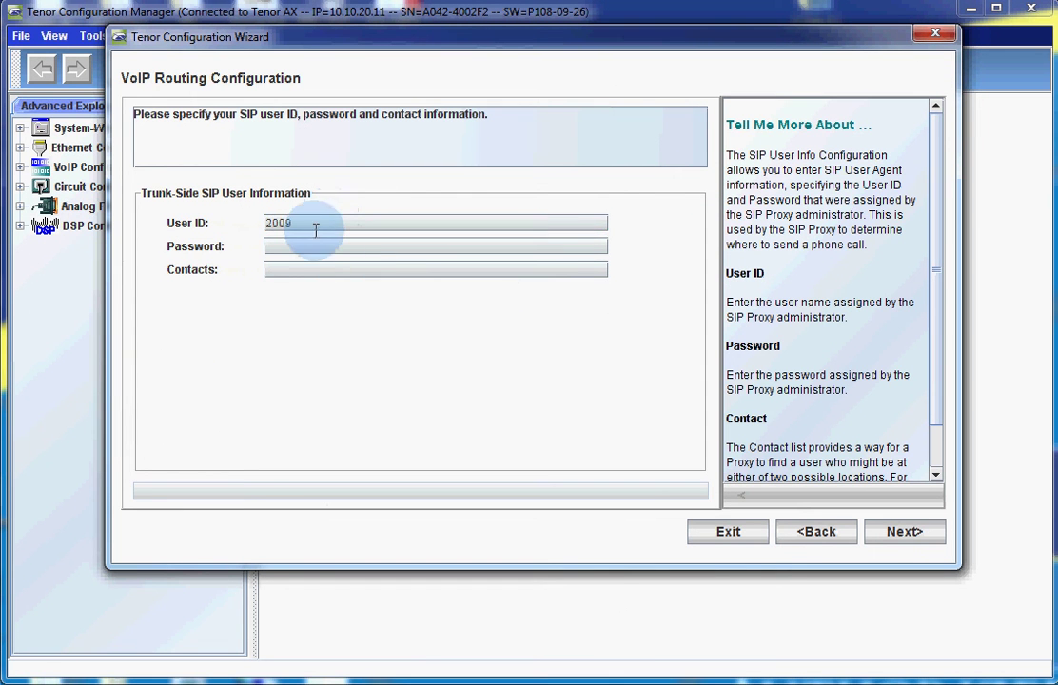
{"action": "left_click", "coordinate": [309, 247]}
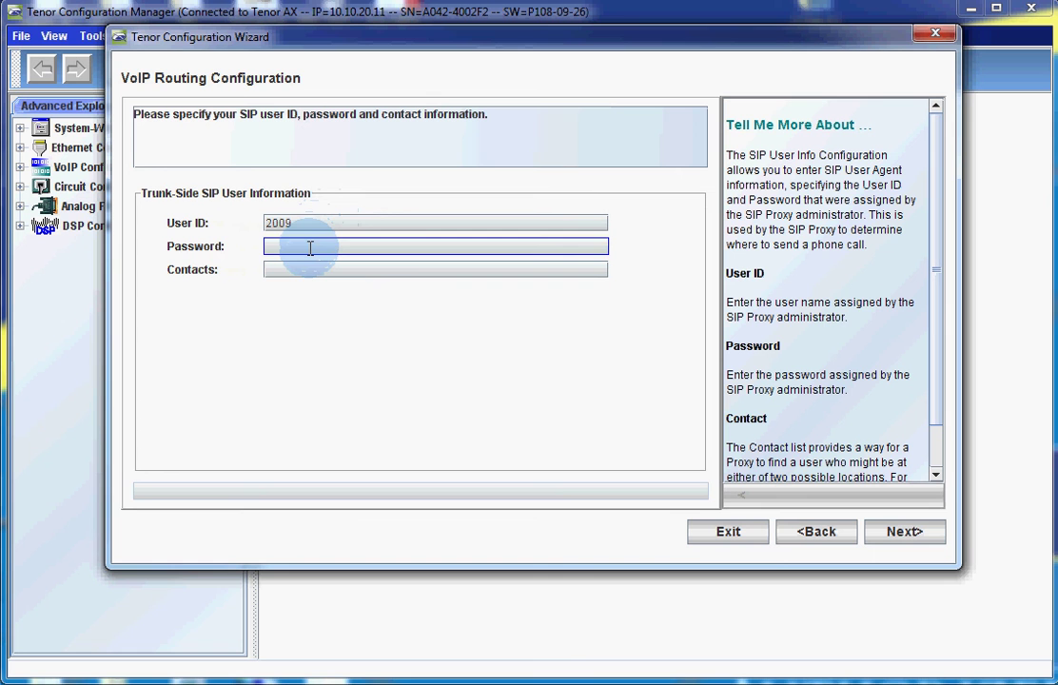
{"action": "type", "text": "abc2"}
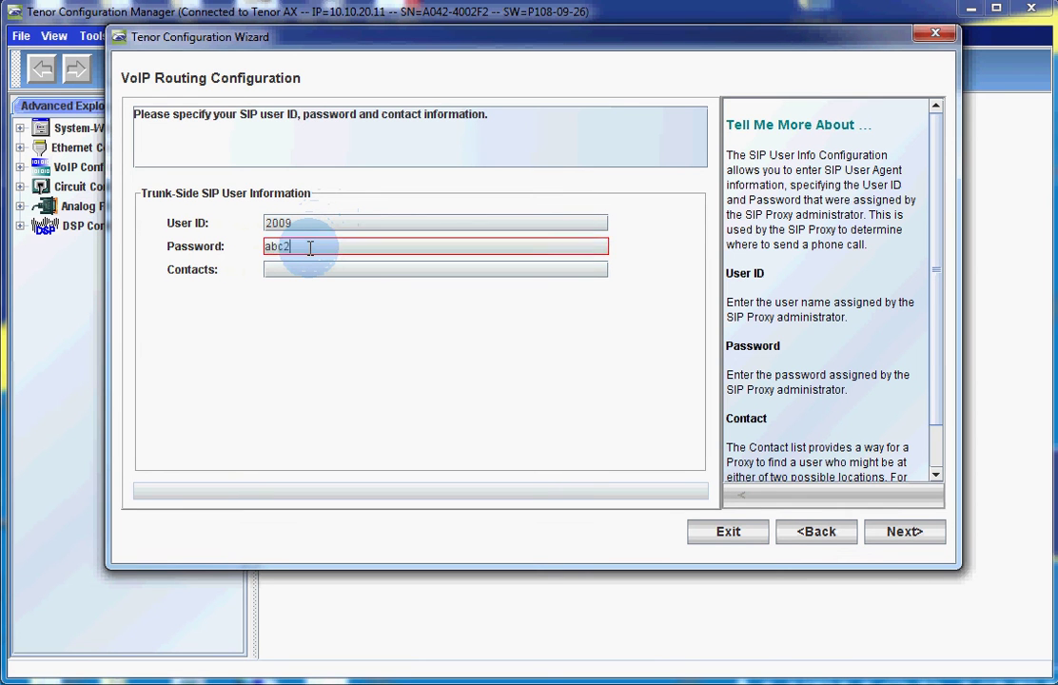
{"action": "type", "text": "009"}
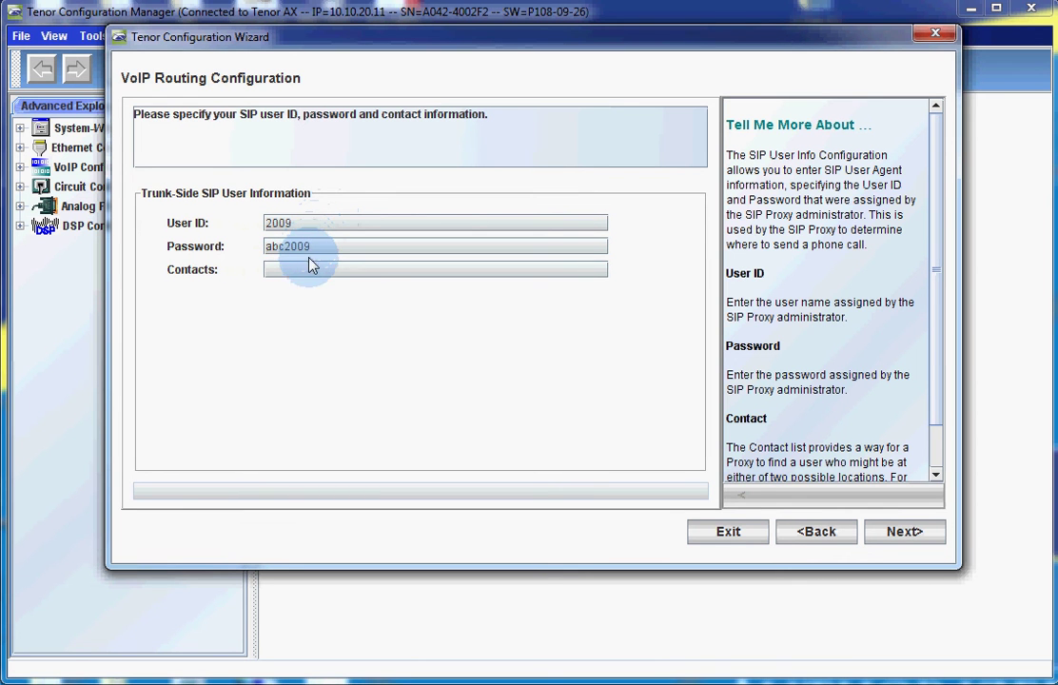
{"action": "left_click", "coordinate": [318, 271]}
{"action": "type", "text": "2009"}
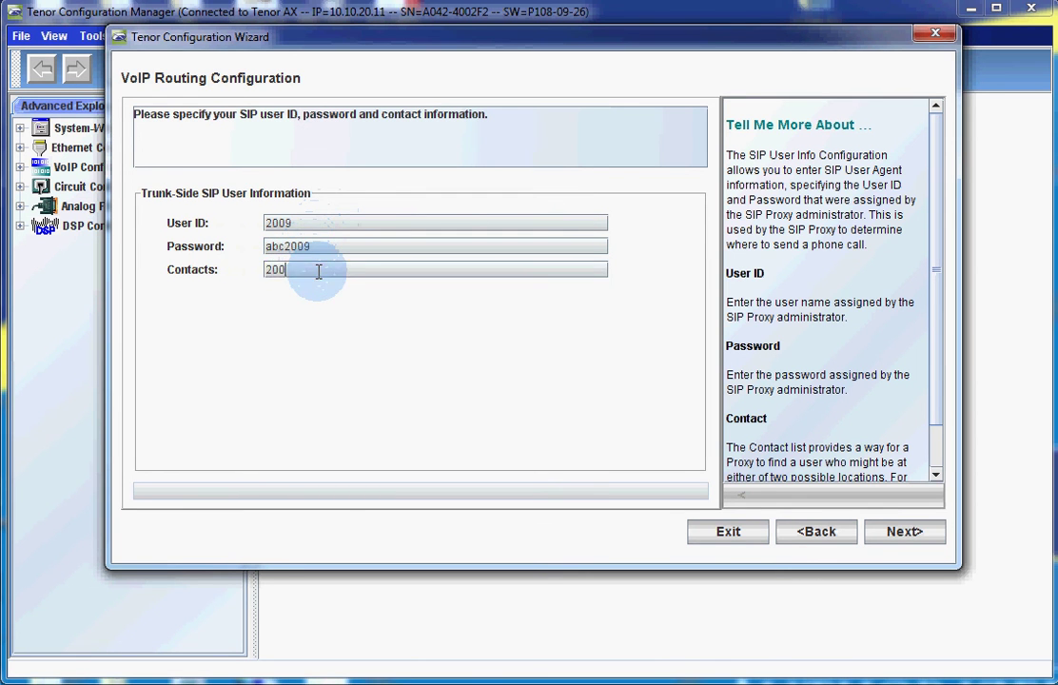
{"action": "left_click", "coordinate": [902, 535]}
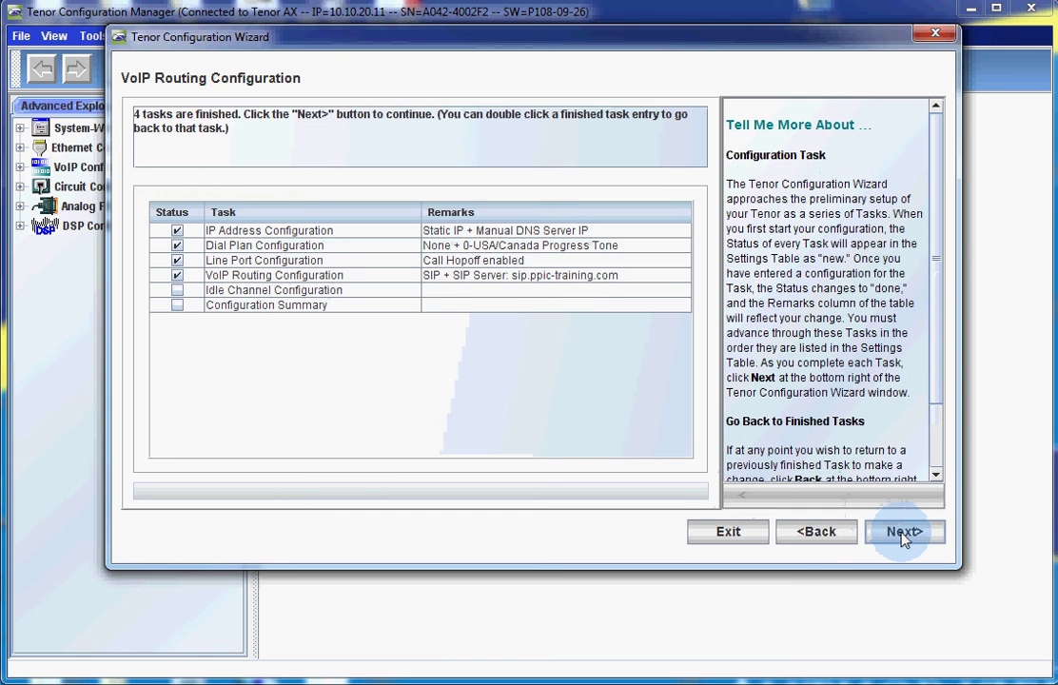
- Keep all 8 Trunk/PSTN-side channels enabled and advance to the Configuration Summary
{"action": "left_click", "coordinate": [903, 532]}
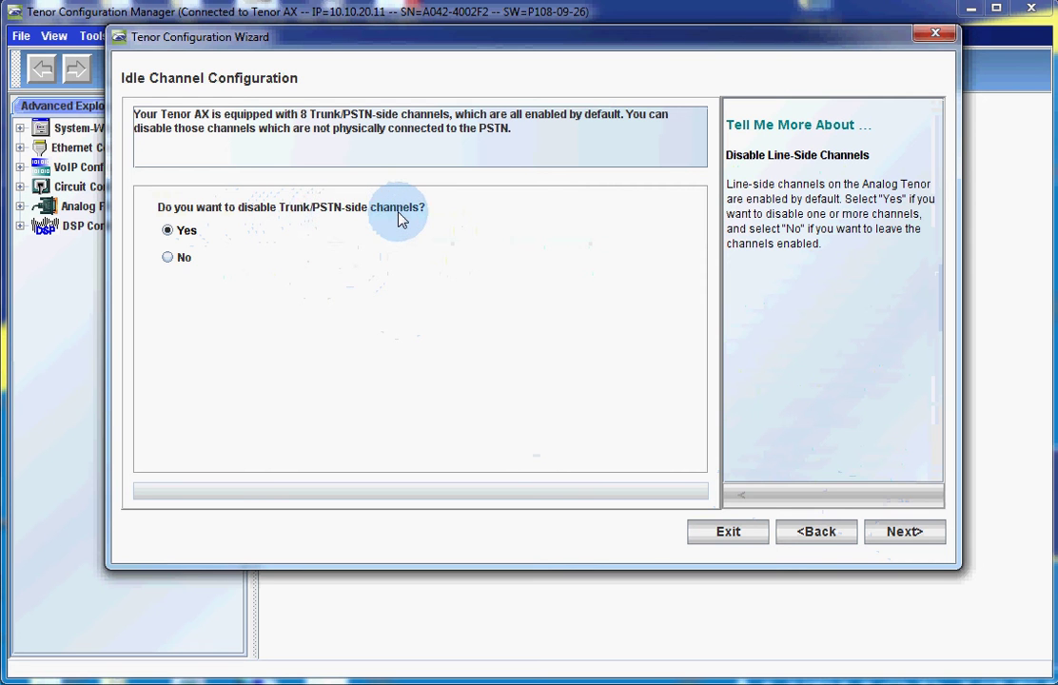
{"action": "left_click", "coordinate": [185, 266]}
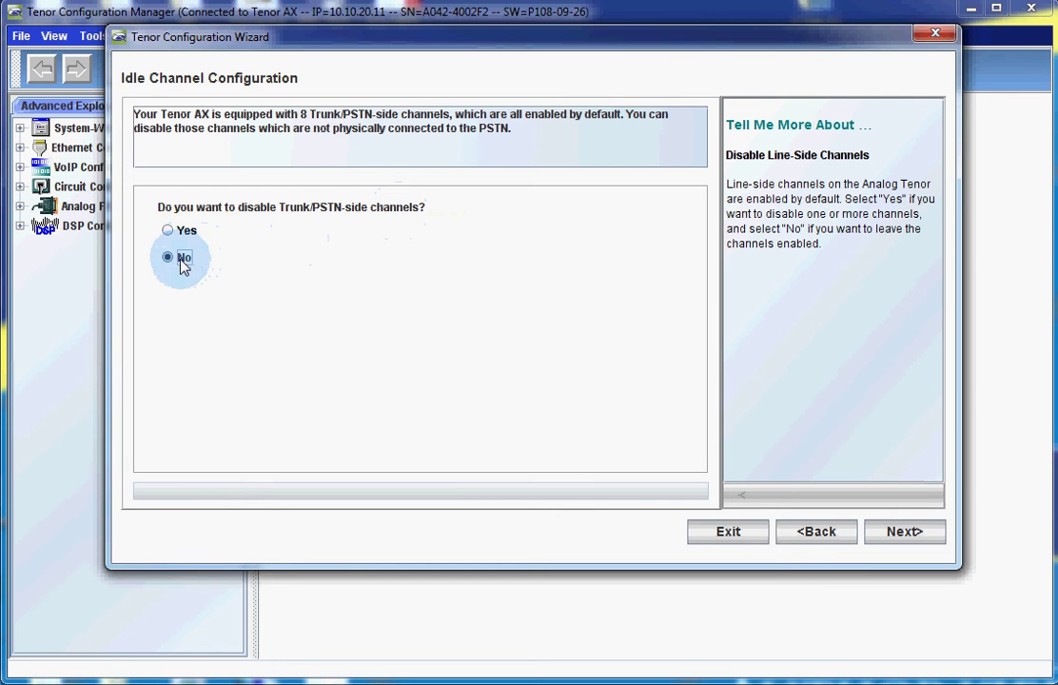
{"action": "left_click", "coordinate": [898, 536]}
{"action": "left_click", "coordinate": [902, 535]}
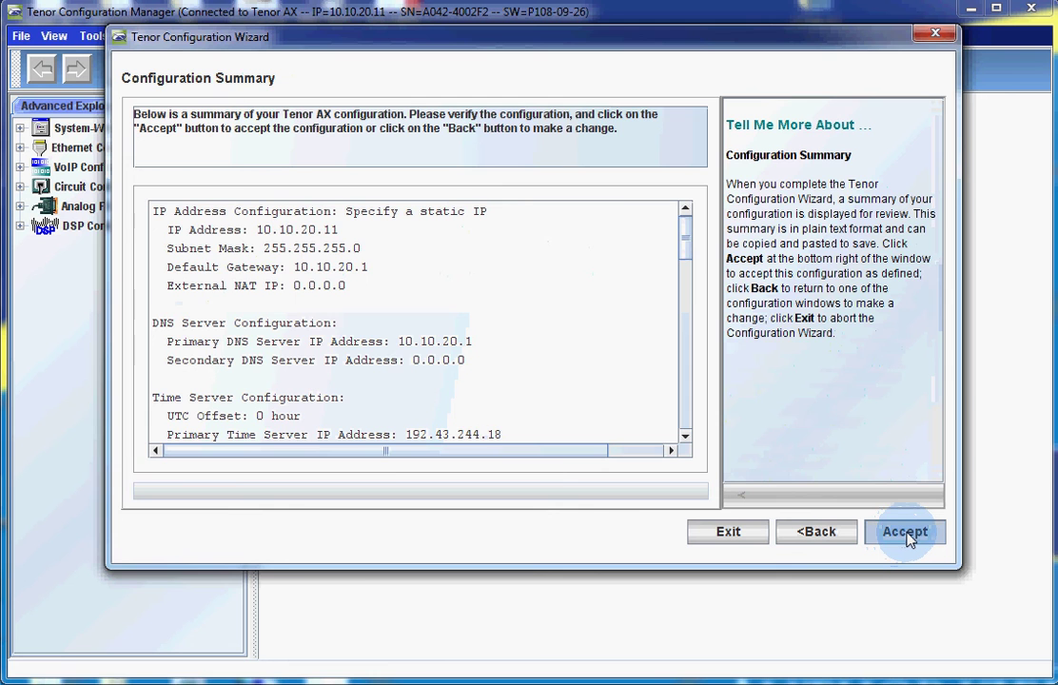
- Accept the wizard configuration, confirm the Tenor restart, and reconnect to it
{"action": "left_click", "coordinate": [905, 535]}
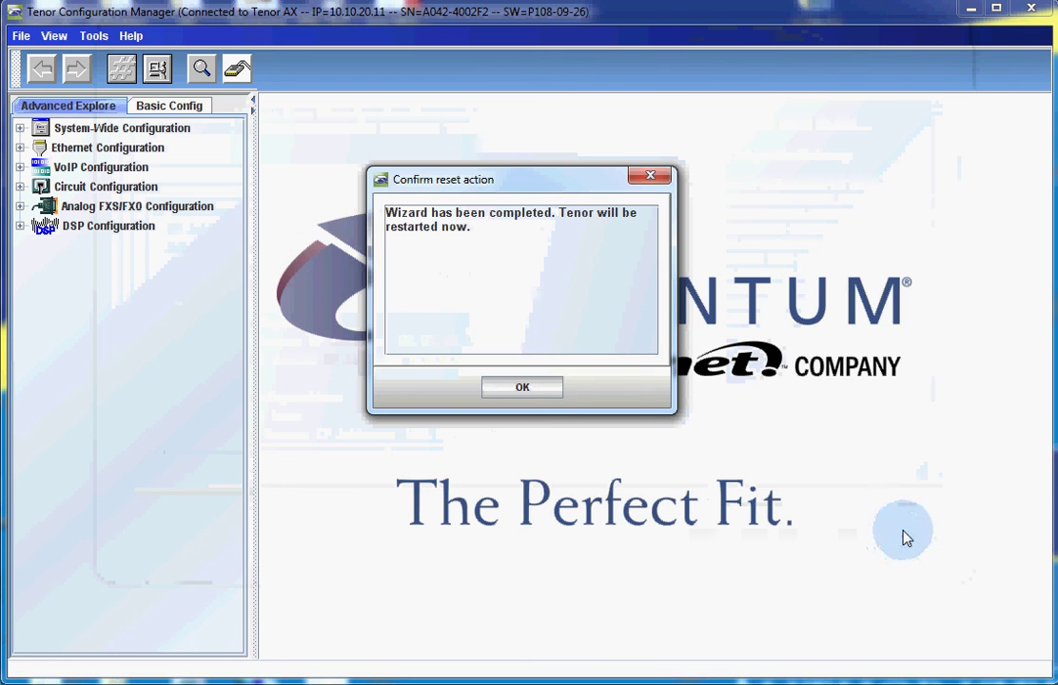
{"action": "left_click", "coordinate": [522, 387]}
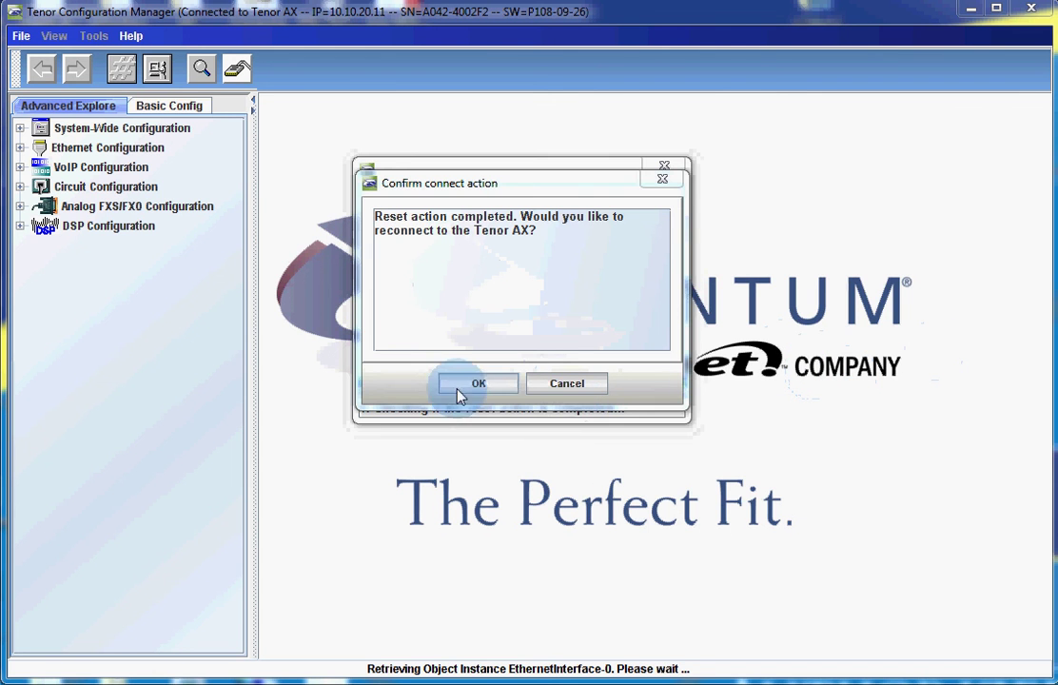
{"action": "left_click", "coordinate": [480, 389]}
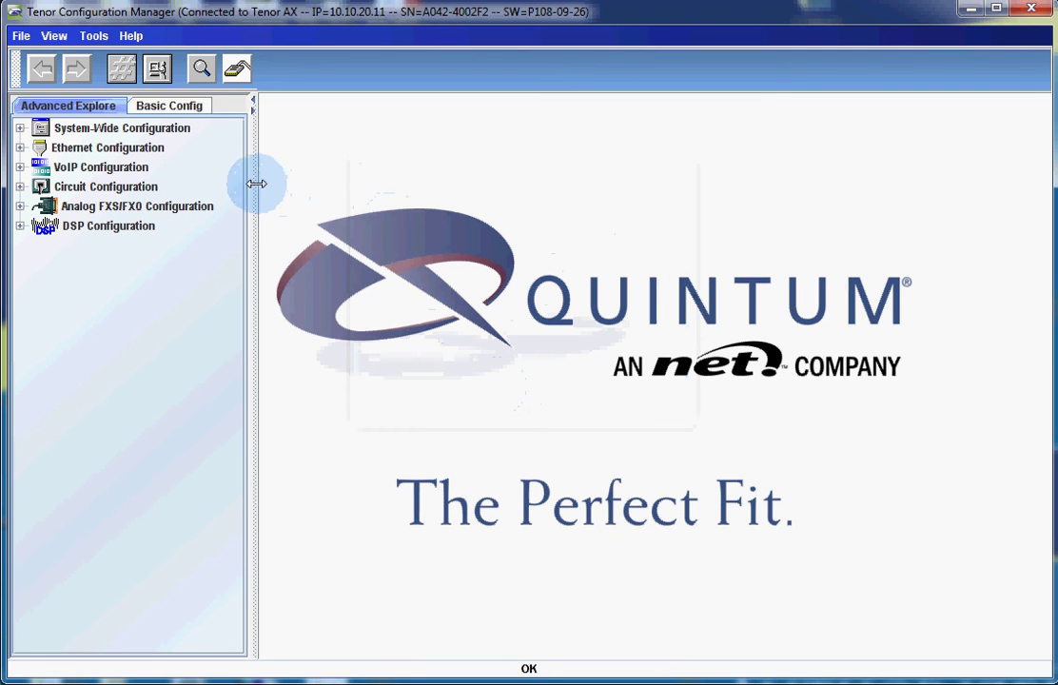
- Expand VoIP Configuration to show the Voice Codecs list
{"action": "left_click", "coordinate": [157, 186]}
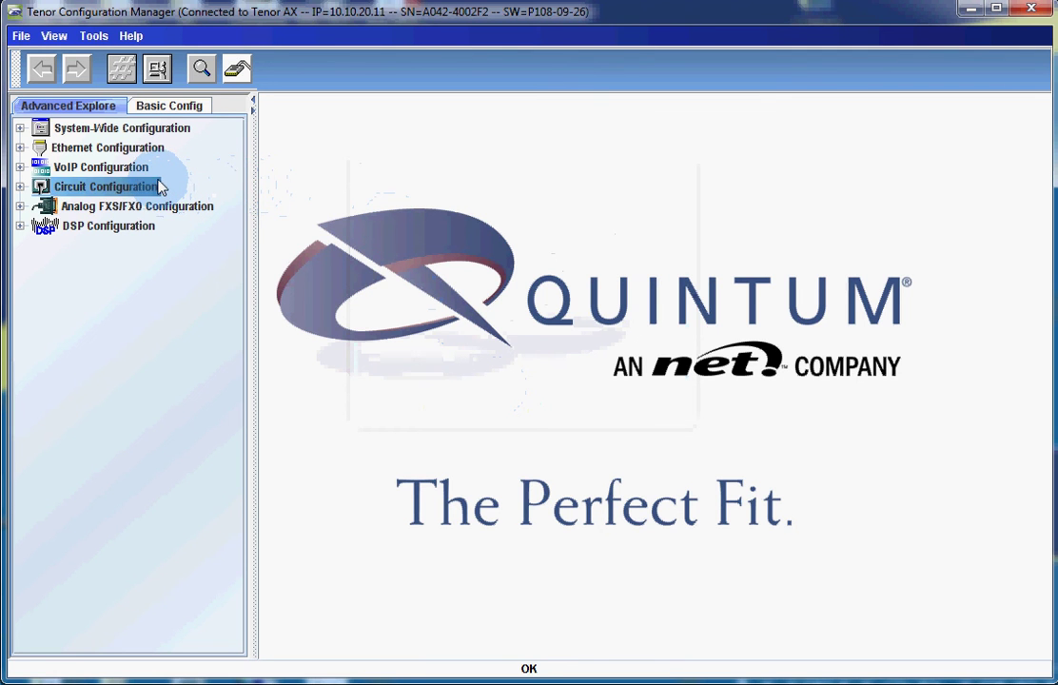
{"action": "left_click", "coordinate": [148, 171]}
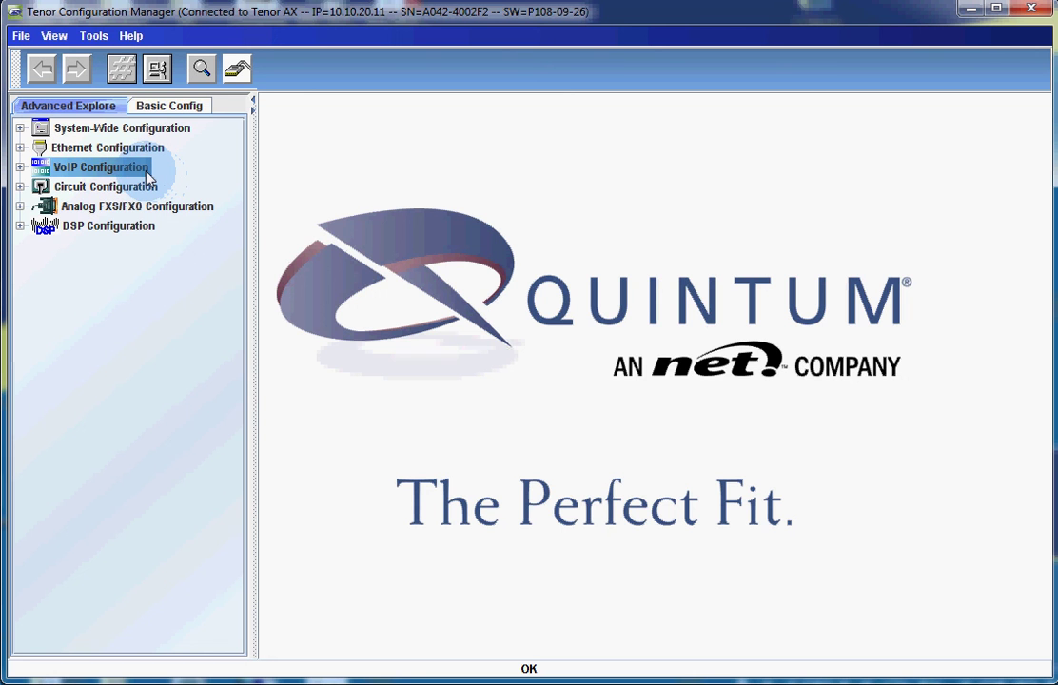
{"action": "double_click", "coordinate": [148, 173]}
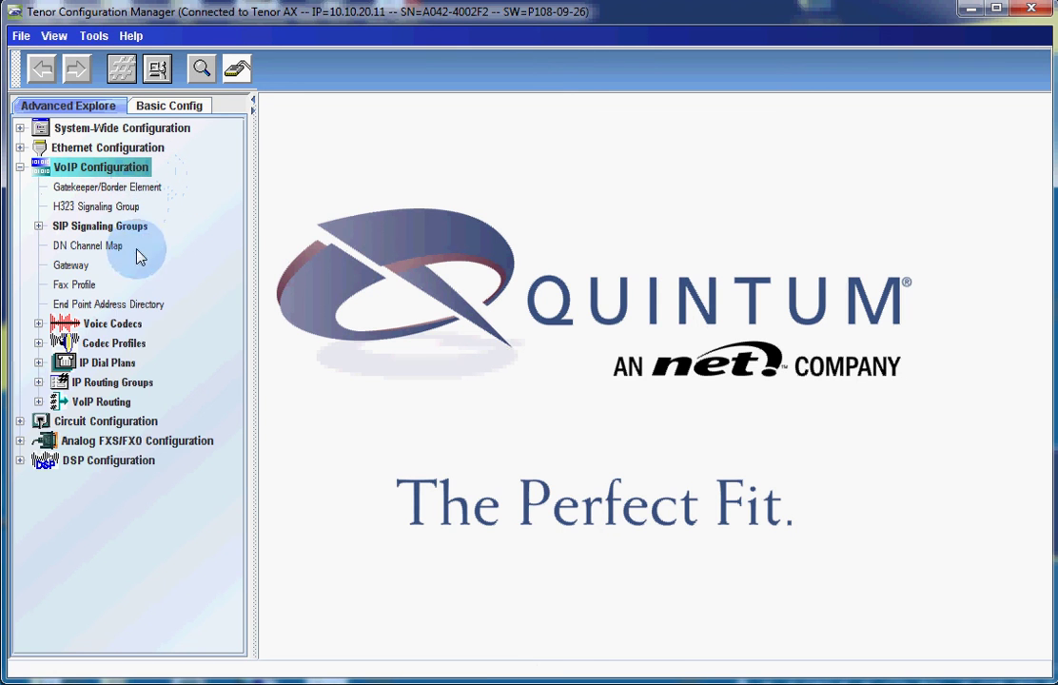
{"action": "left_click", "coordinate": [133, 326]}
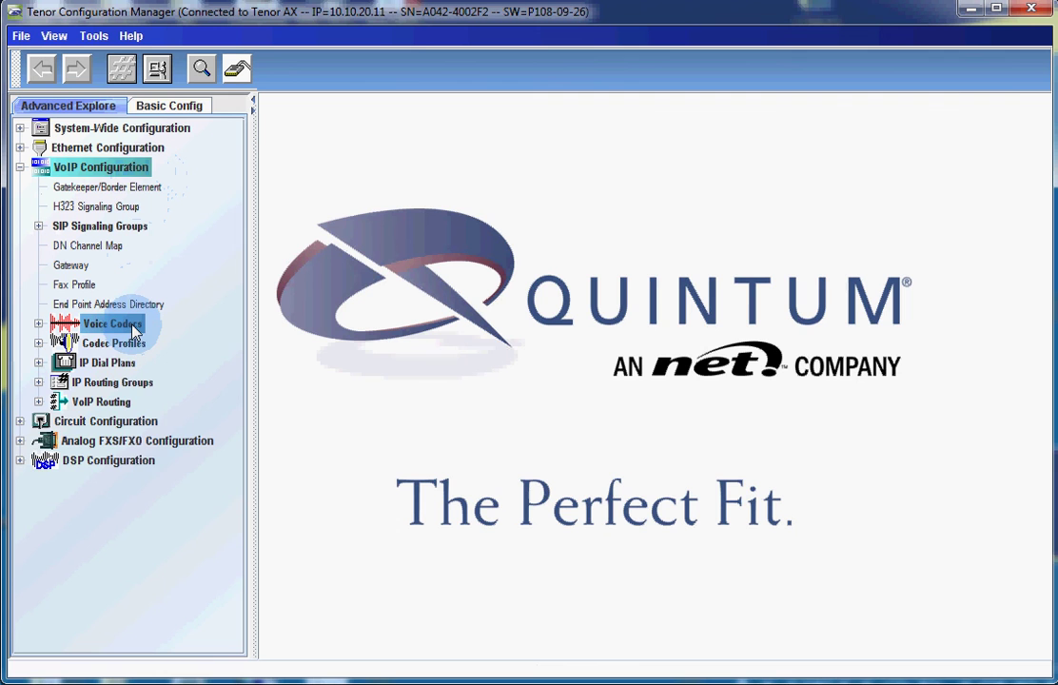
{"action": "double_click", "coordinate": [133, 329]}
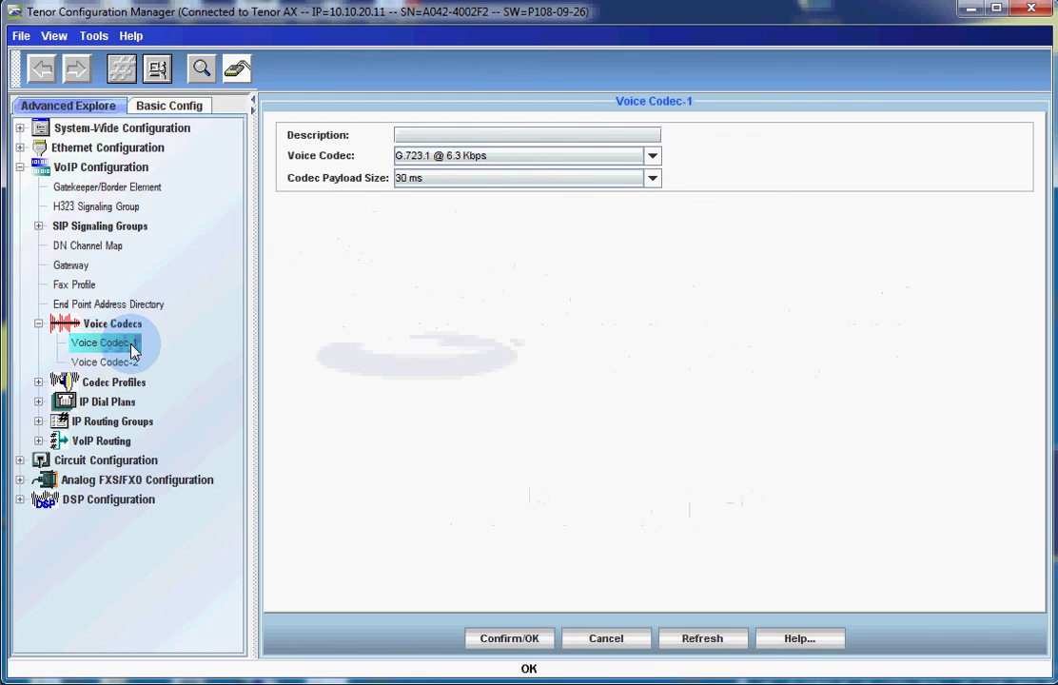
- Set Voice Codec-1 to G.711 Mu-law @ 64 Kbps and submit the change to the Tenor AX
{"action": "left_click", "coordinate": [522, 160]}
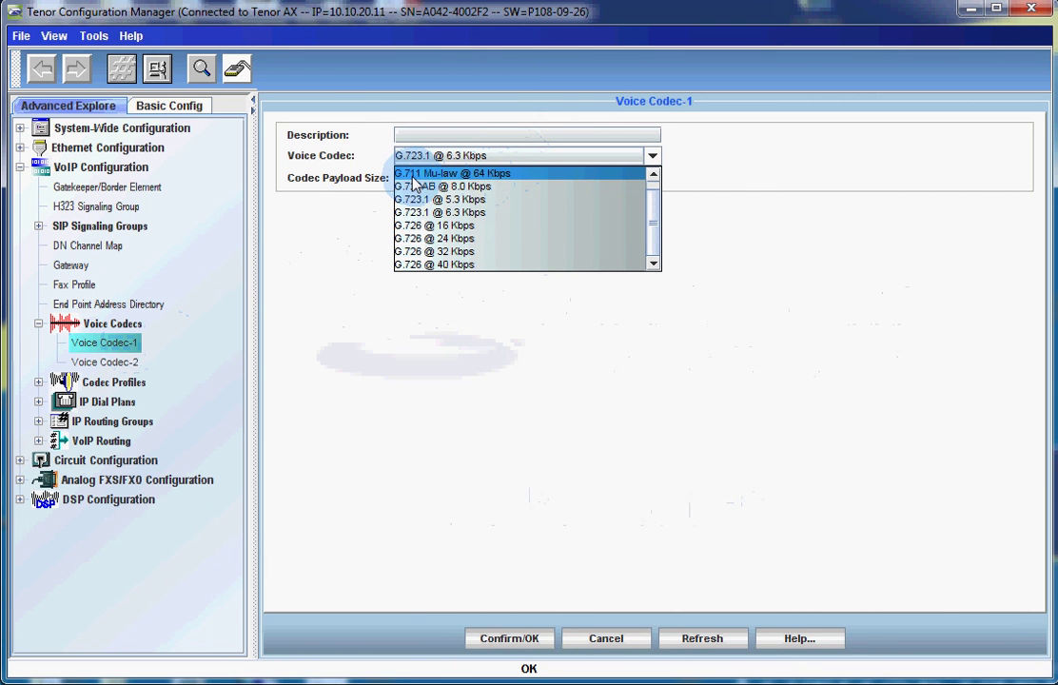
{"action": "left_click", "coordinate": [492, 176]}
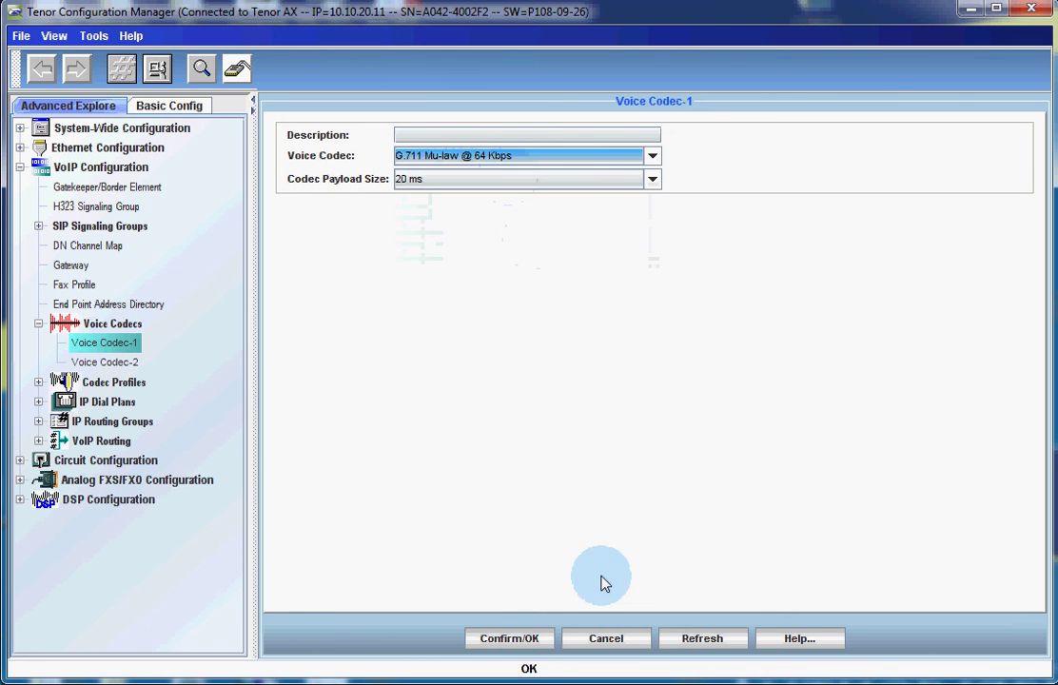
{"action": "left_click", "coordinate": [531, 643]}
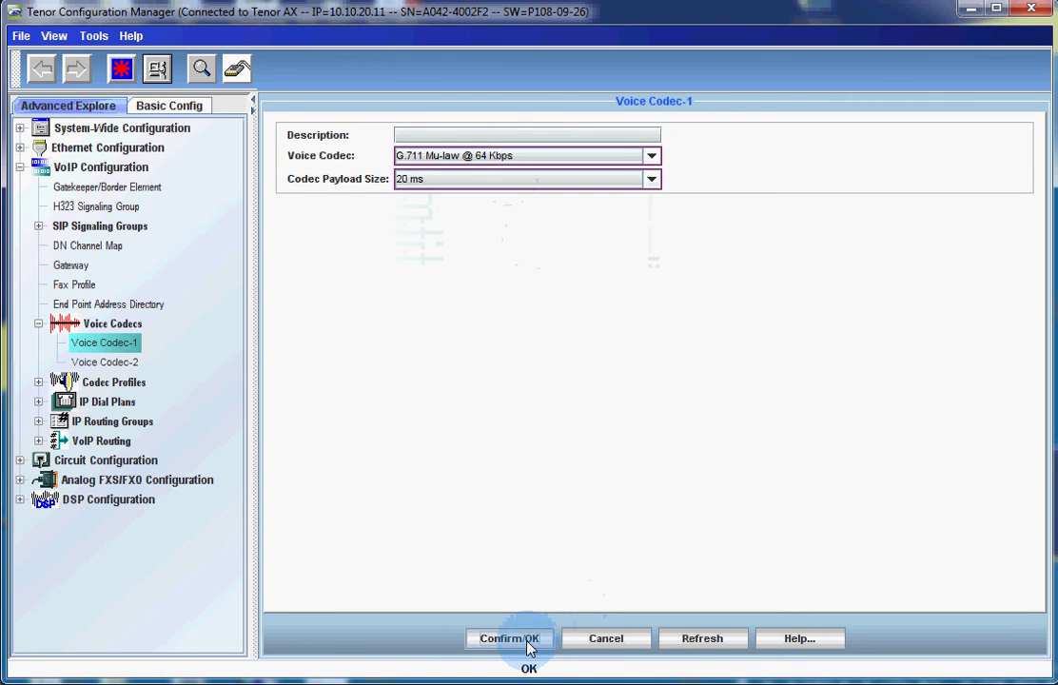
{"action": "left_click", "coordinate": [124, 73]}
{"action": "left_click", "coordinate": [492, 392]}
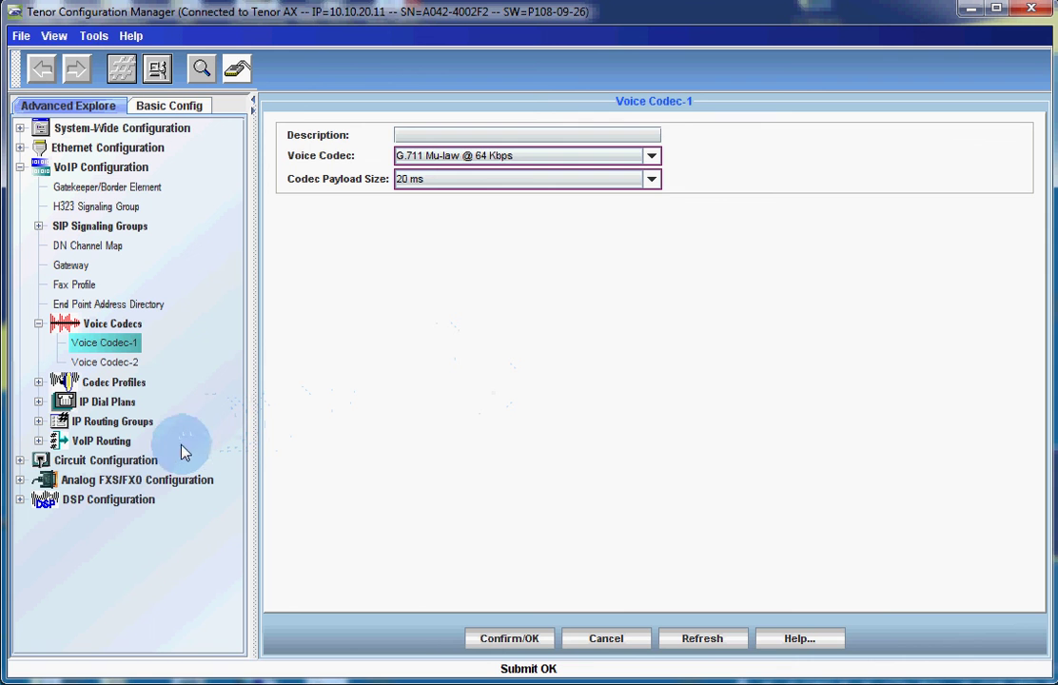
{"action": "left_click", "coordinate": [142, 462]}
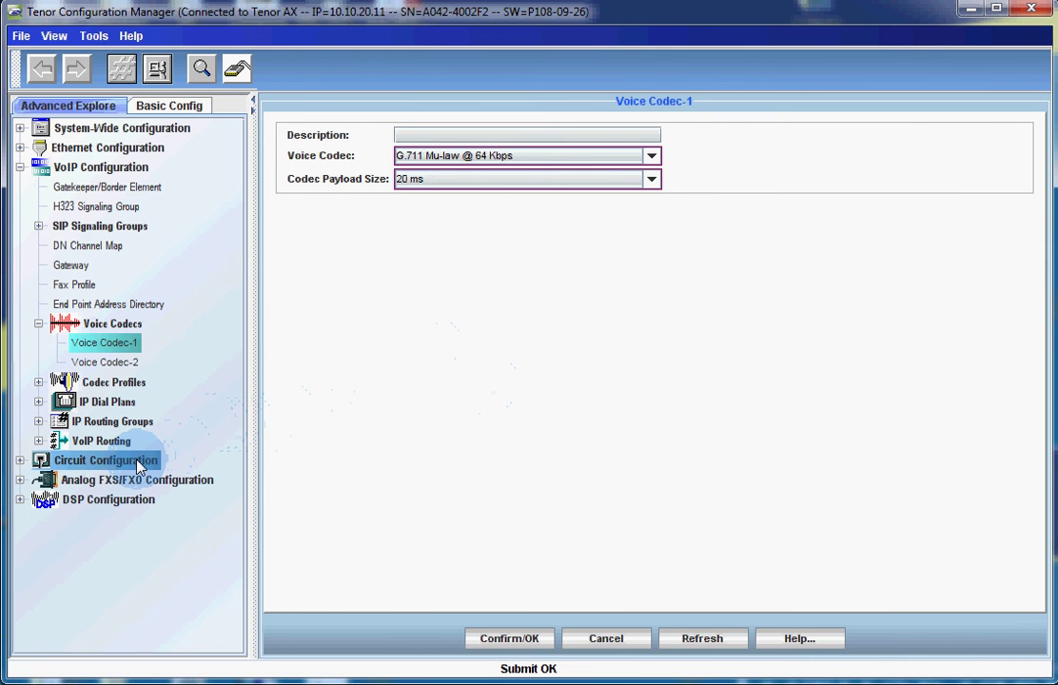
- Expand Circuit Configuration's routing branches and open Line Circuit Routing Group-phone's settings
{"action": "double_click", "coordinate": [138, 461]}
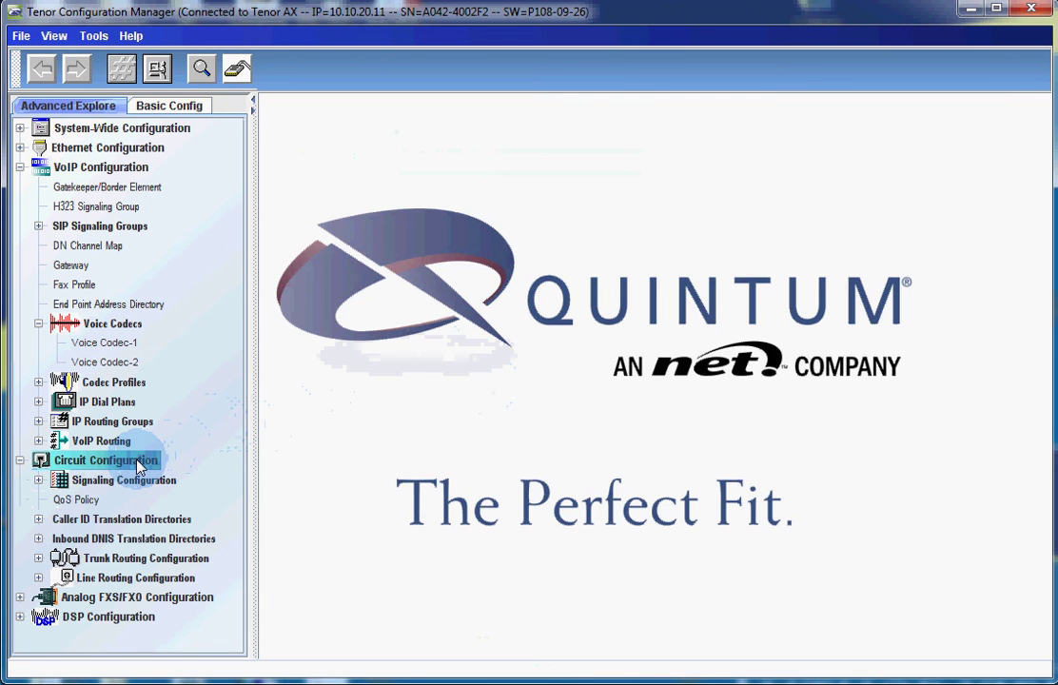
{"action": "left_click", "coordinate": [141, 561]}
{"action": "double_click", "coordinate": [141, 562]}
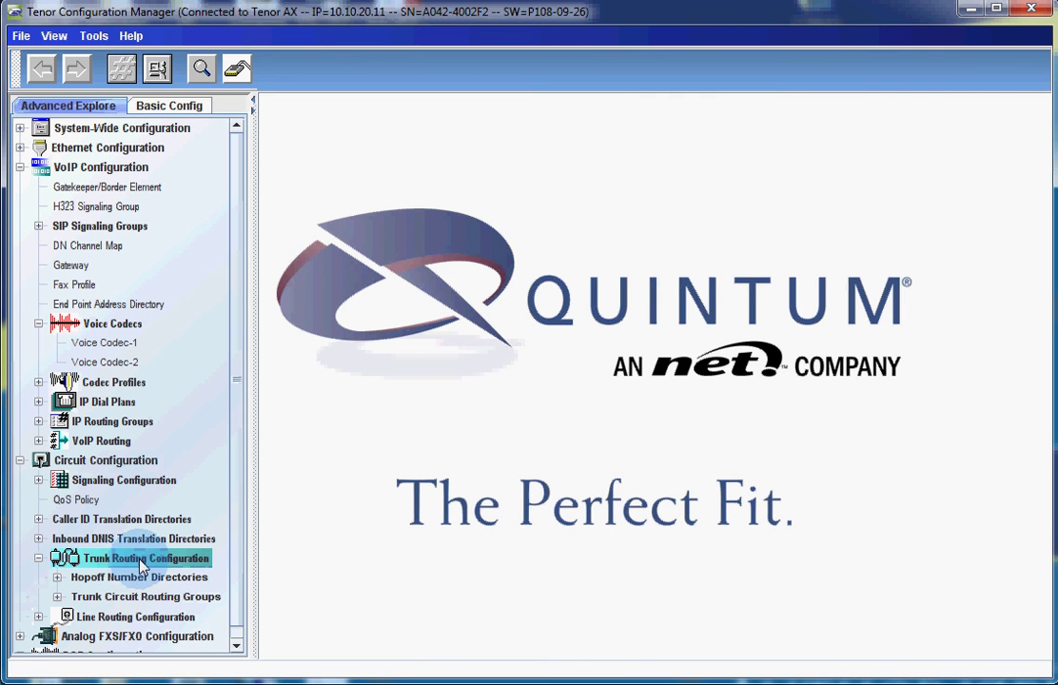
{"action": "scroll", "coordinate": [231, 565], "scroll_direction": "down", "scroll_amount": 1}
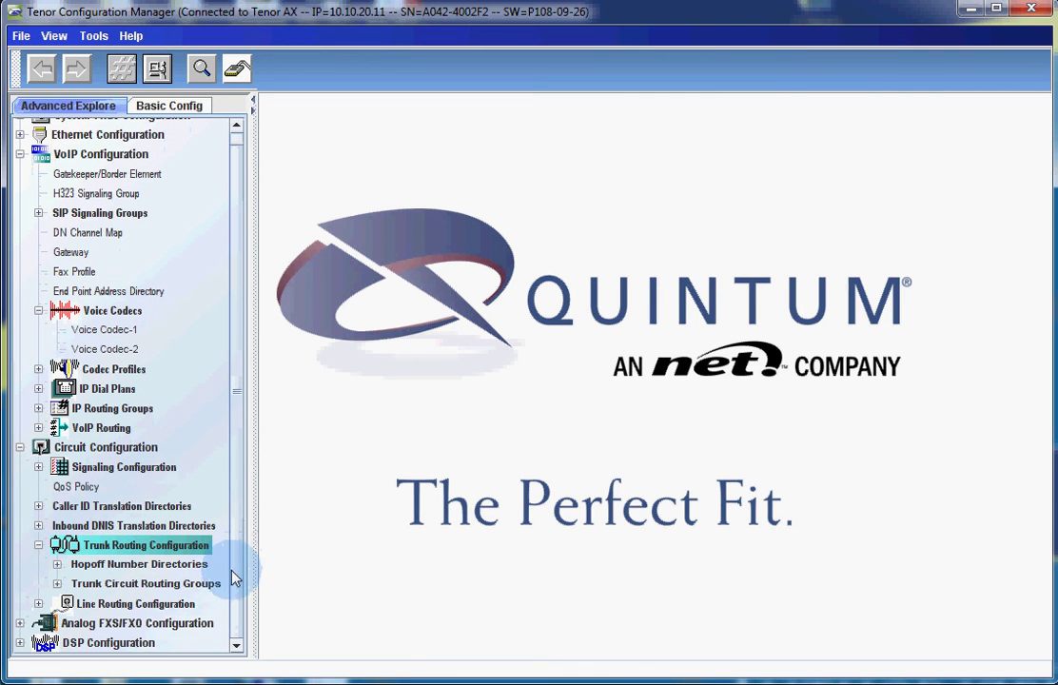
{"action": "double_click", "coordinate": [176, 604]}
{"action": "scroll", "coordinate": [231, 595], "scroll_direction": "down", "scroll_amount": 2}
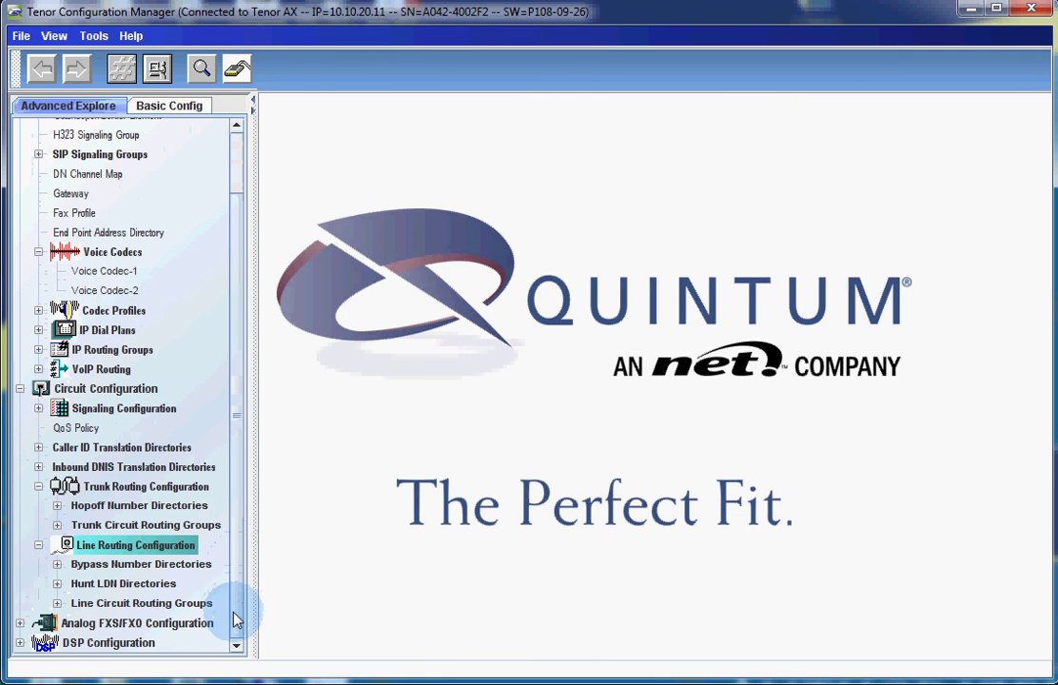
{"action": "left_click", "coordinate": [204, 606]}
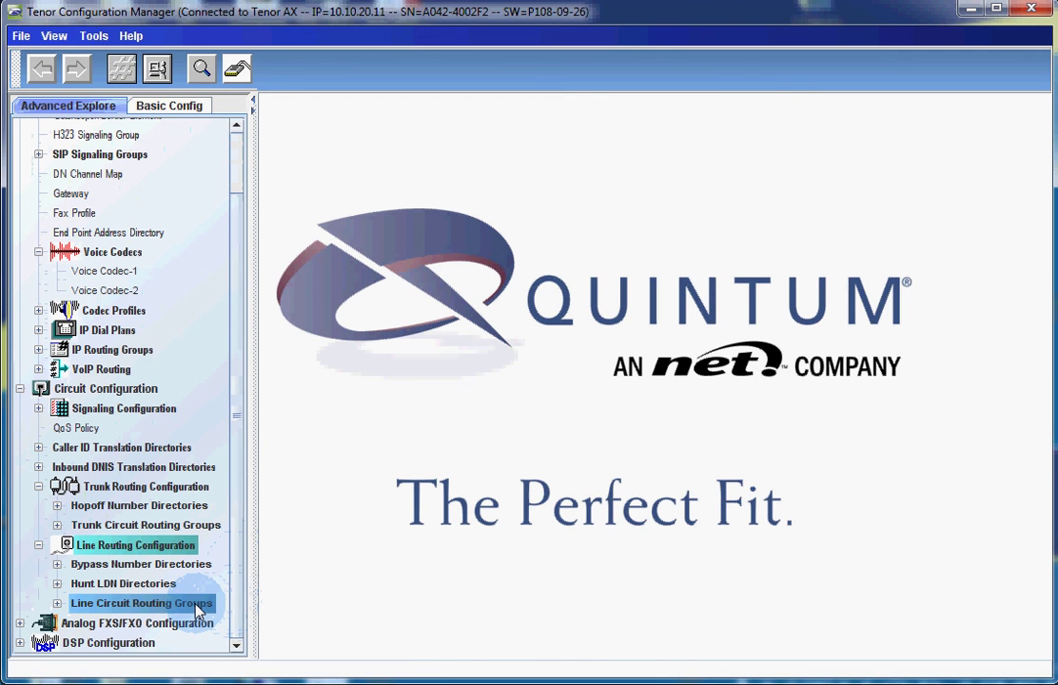
{"action": "double_click", "coordinate": [196, 606]}
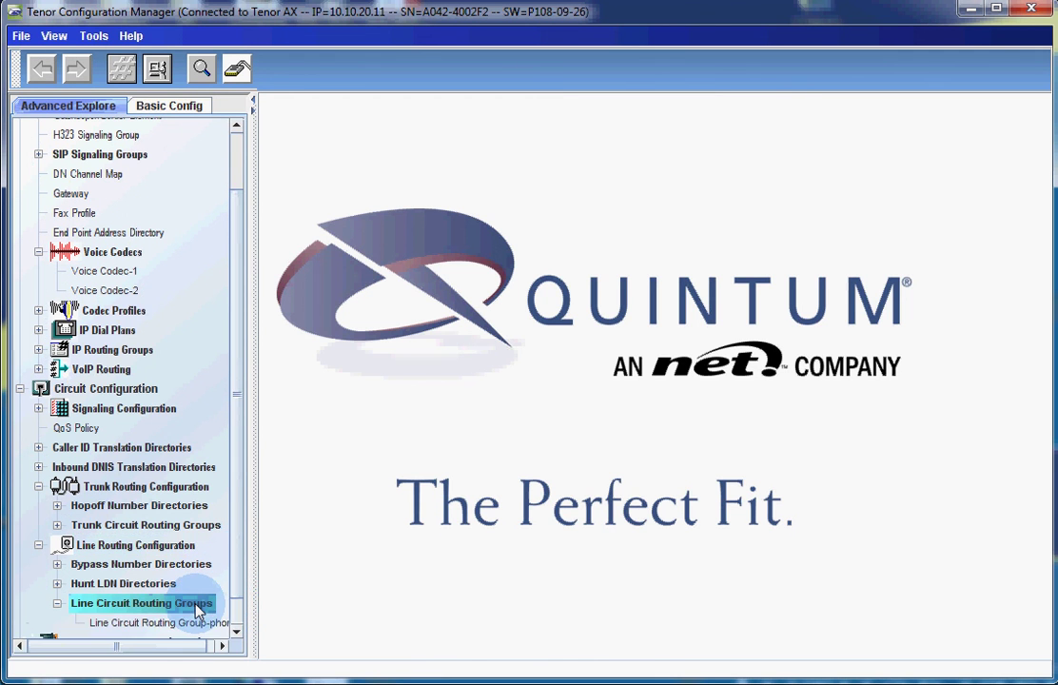
{"action": "scroll", "coordinate": [240, 611], "scroll_direction": "down", "scroll_amount": 2}
{"action": "left_click", "coordinate": [216, 591]}
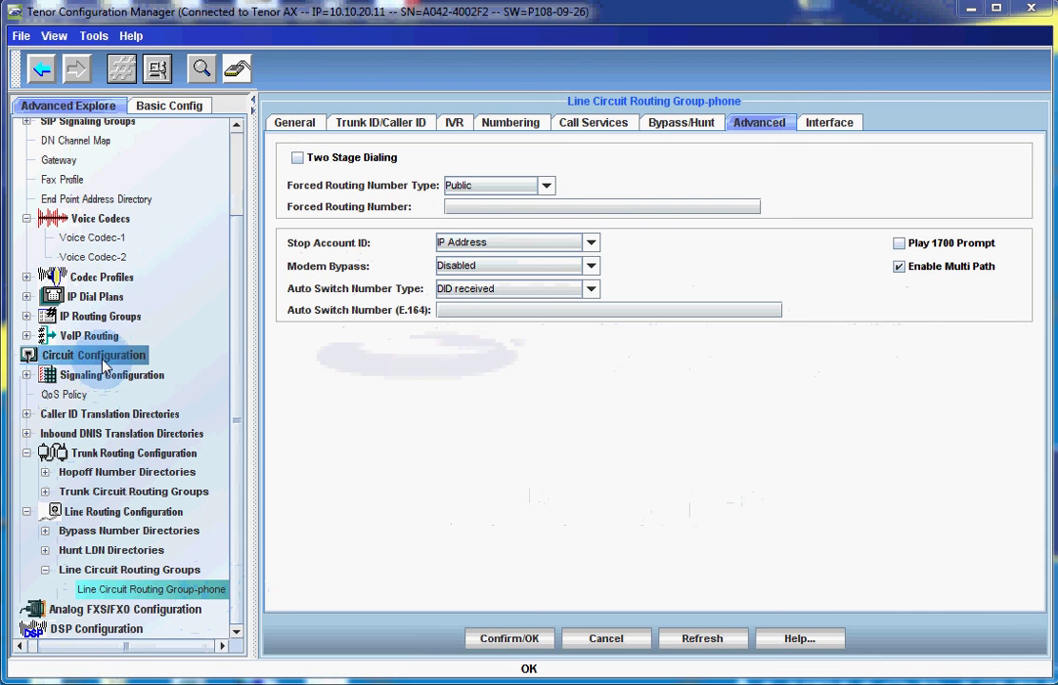
- Review Trunk Circuit Routing Group-line's General tab, then expand SIP Signaling Groups
{"action": "double_click", "coordinate": [117, 496]}
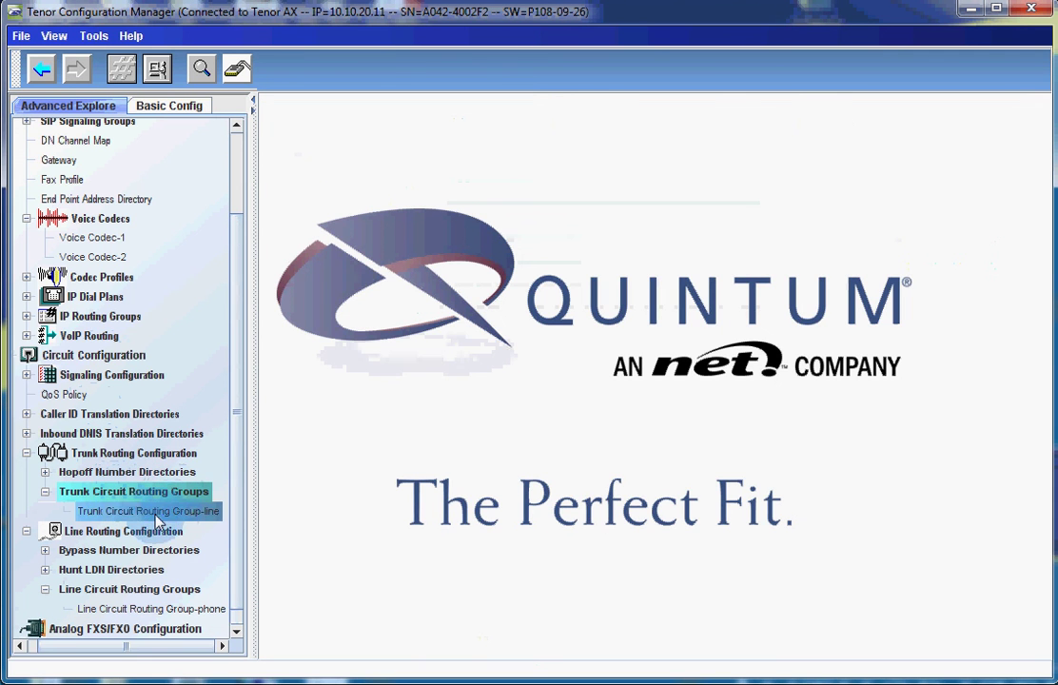
{"action": "left_click", "coordinate": [137, 514]}
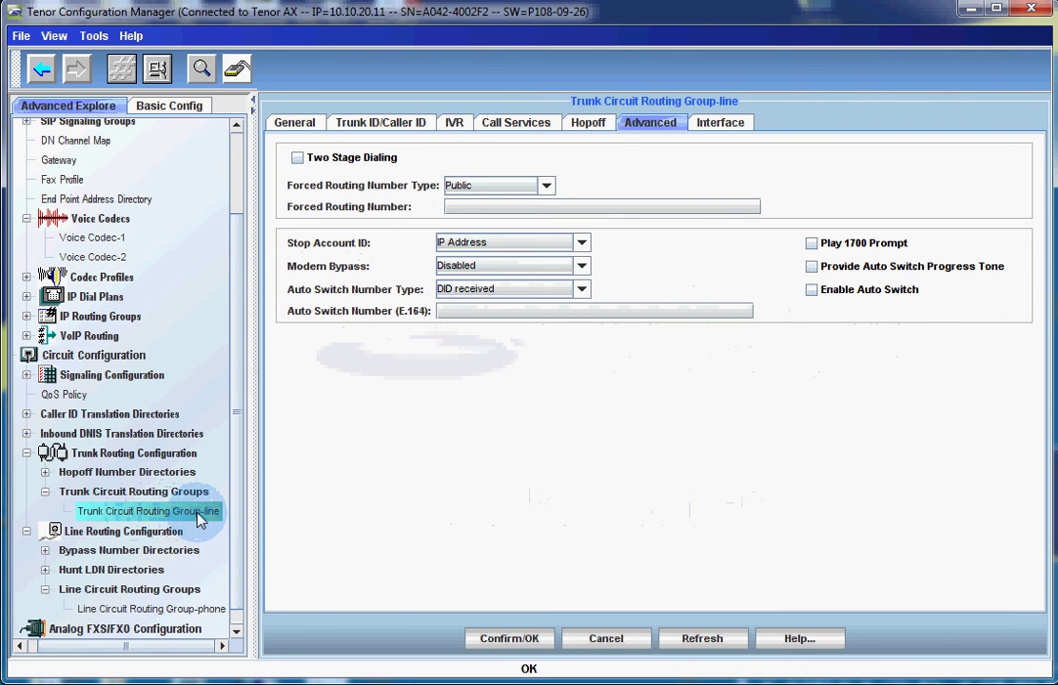
{"action": "left_click", "coordinate": [296, 126]}
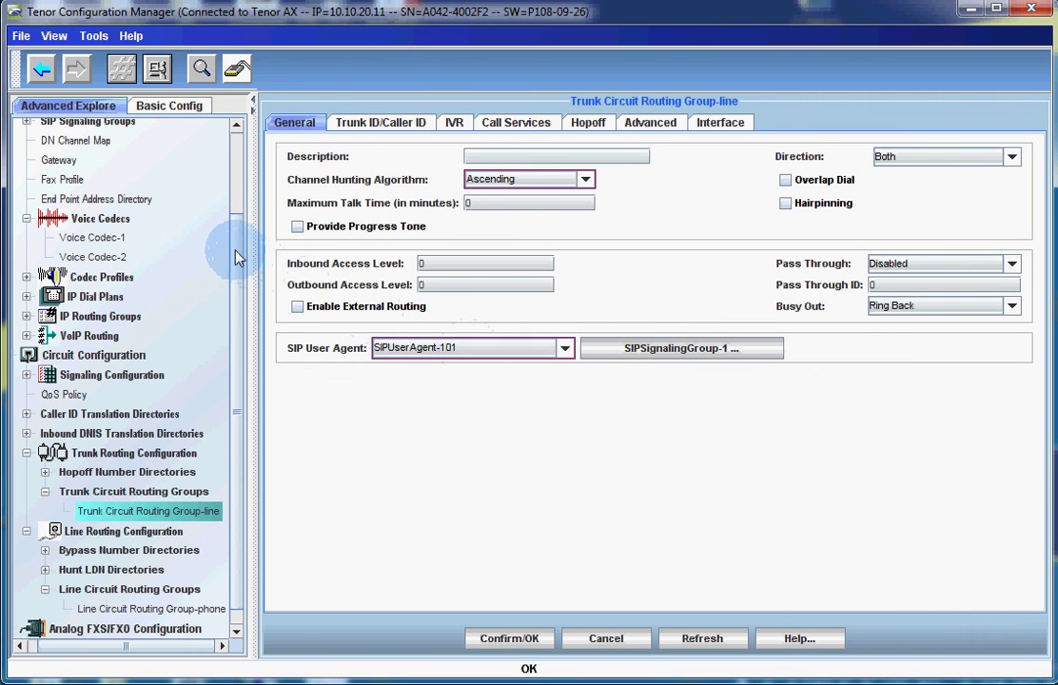
{"action": "scroll", "coordinate": [233, 176], "scroll_direction": "up", "scroll_amount": 3}
{"action": "double_click", "coordinate": [88, 226]}
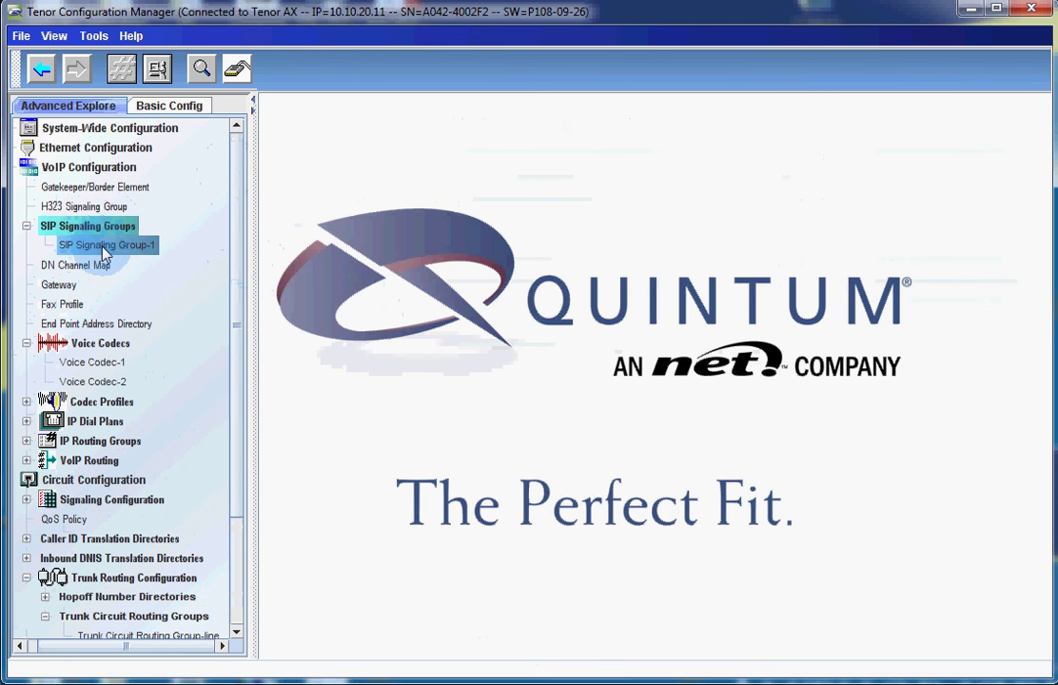
- Inspect user agent 101 in SIP Signaling Group-1, then return to Trunk Circuit Routing Group-line
{"action": "left_click", "coordinate": [119, 246]}
{"action": "left_click", "coordinate": [321, 215]}
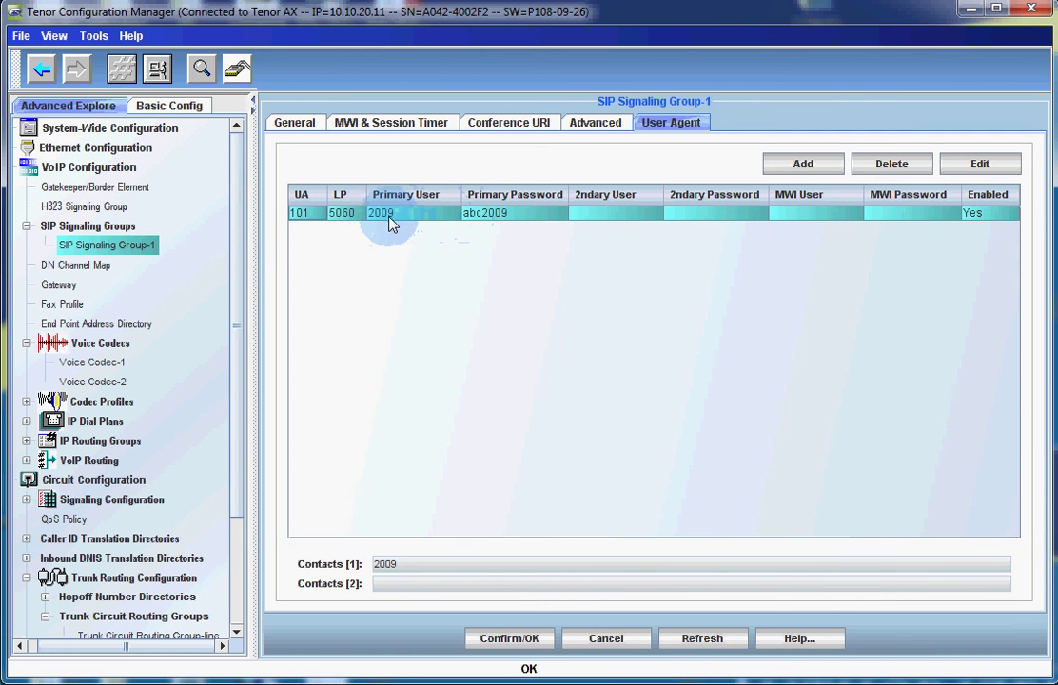
{"action": "left_click_drag", "start_coordinate": [235, 239], "coordinate": [249, 357]}
{"action": "left_click", "coordinate": [199, 491]}
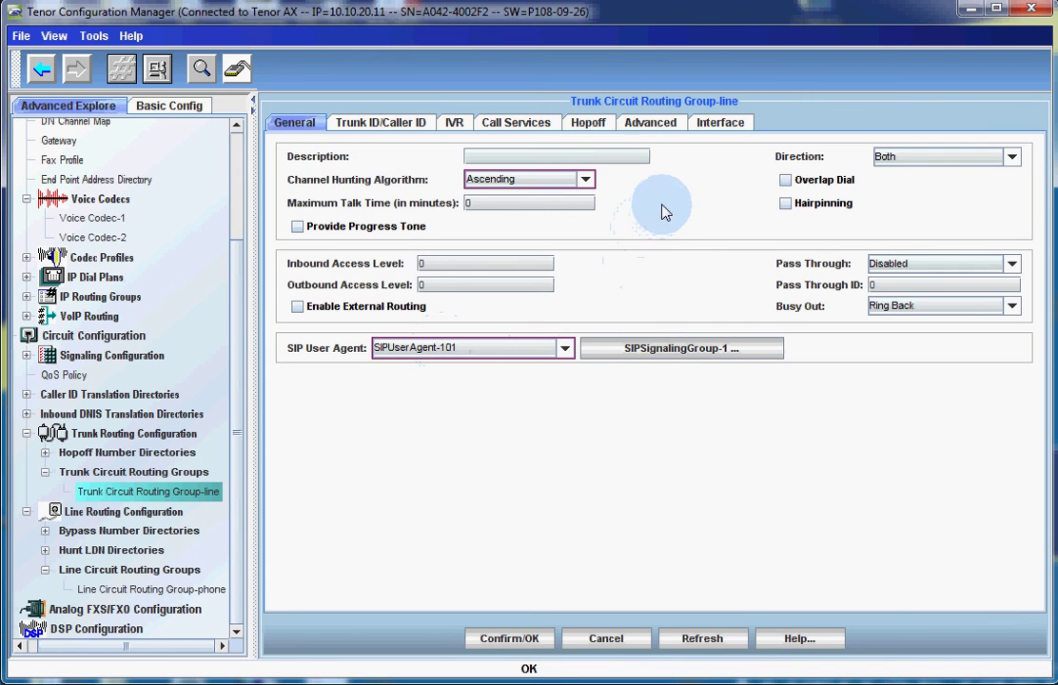
- Set the trunk line group's Advanced Forced Routing Number to 600 and submit it to the Tenor AX
{"action": "left_click", "coordinate": [662, 126]}
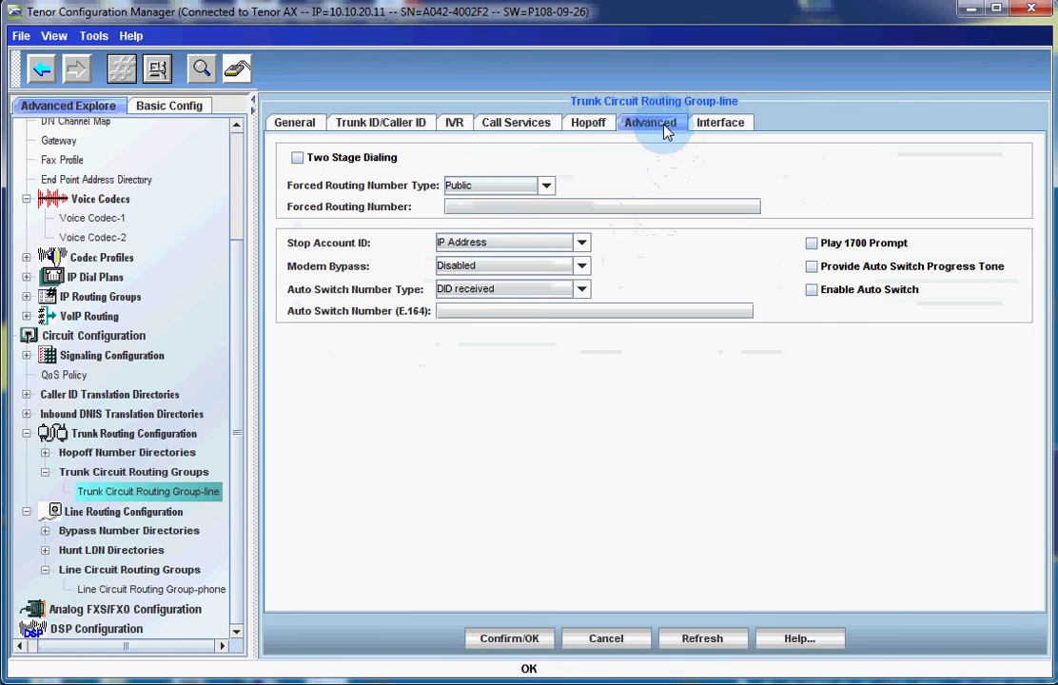
{"action": "left_click", "coordinate": [489, 206]}
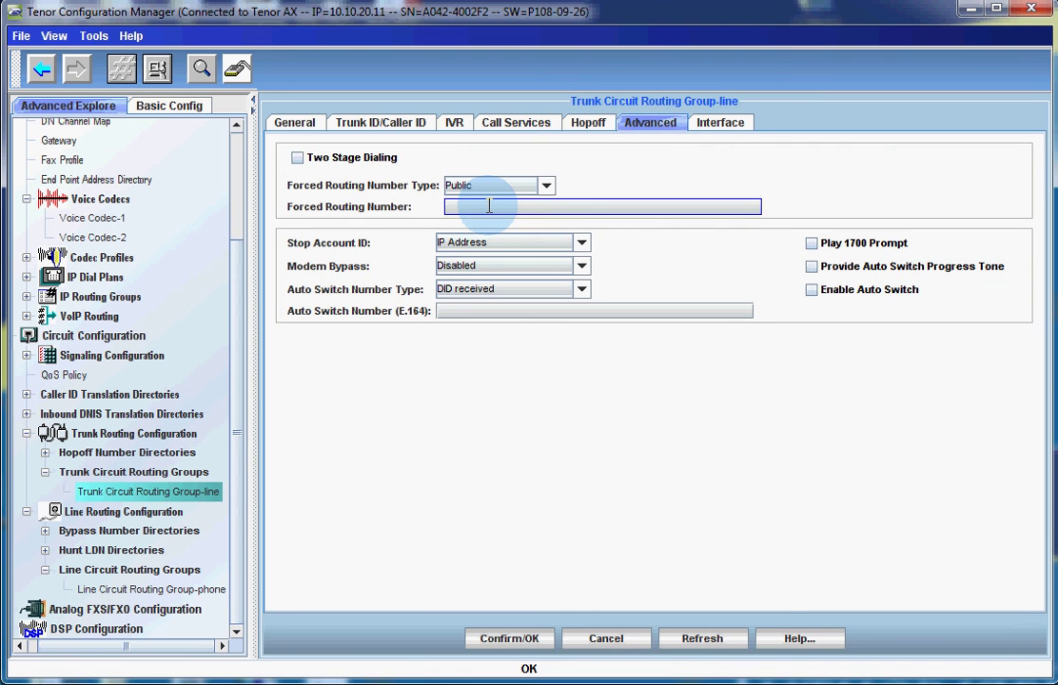
{"action": "type", "text": "600"}
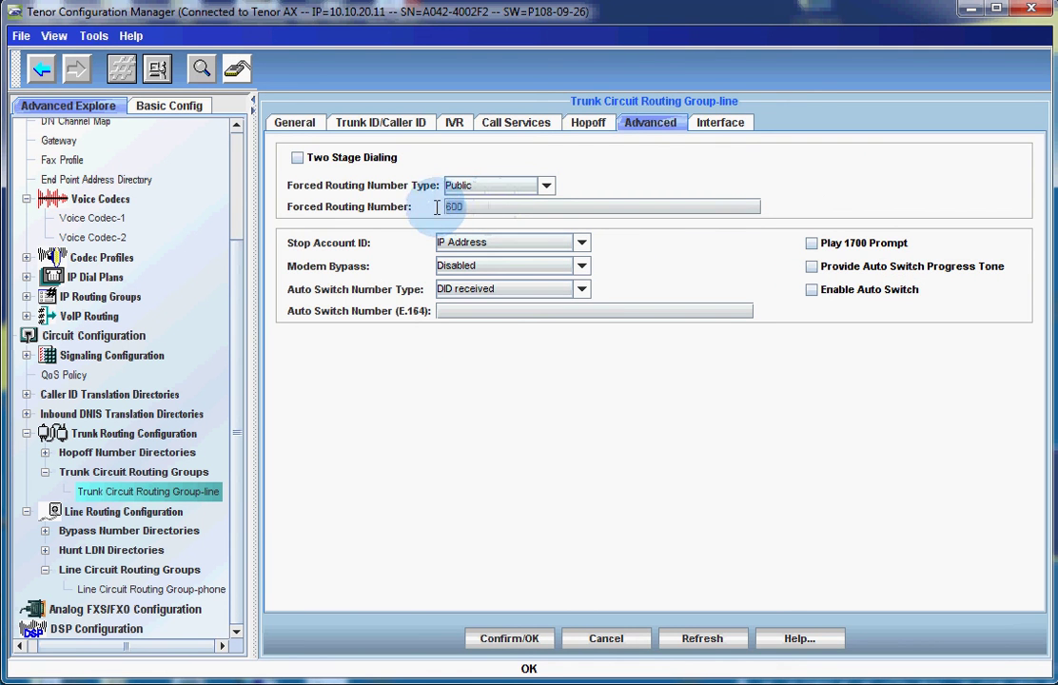
{"action": "double_click", "coordinate": [475, 208]}
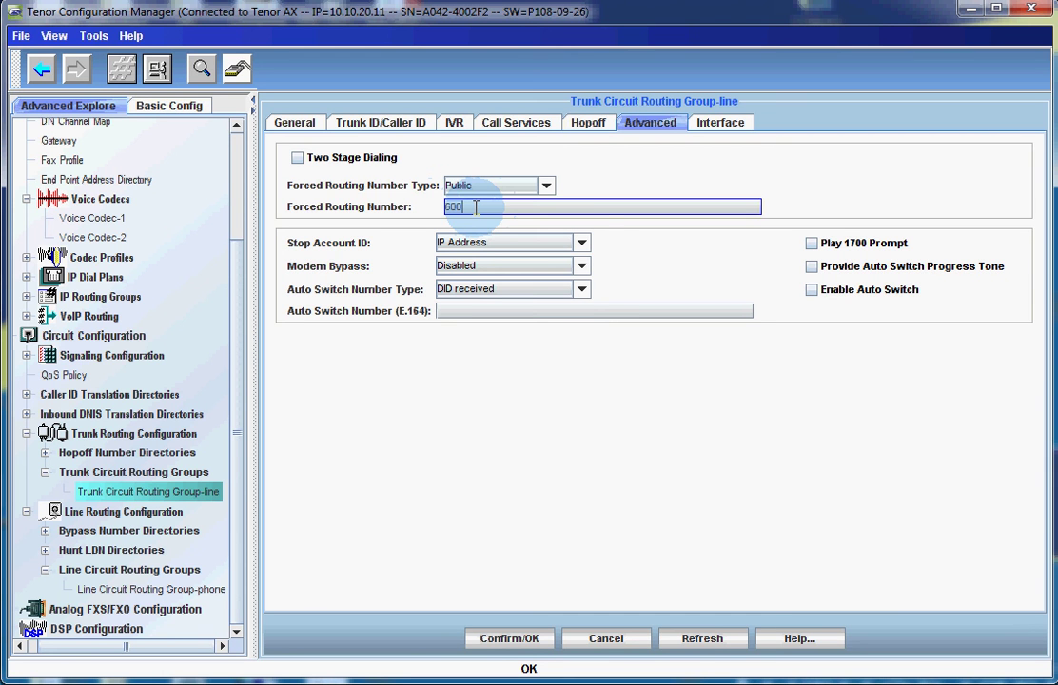
{"action": "double_click", "coordinate": [474, 207]}
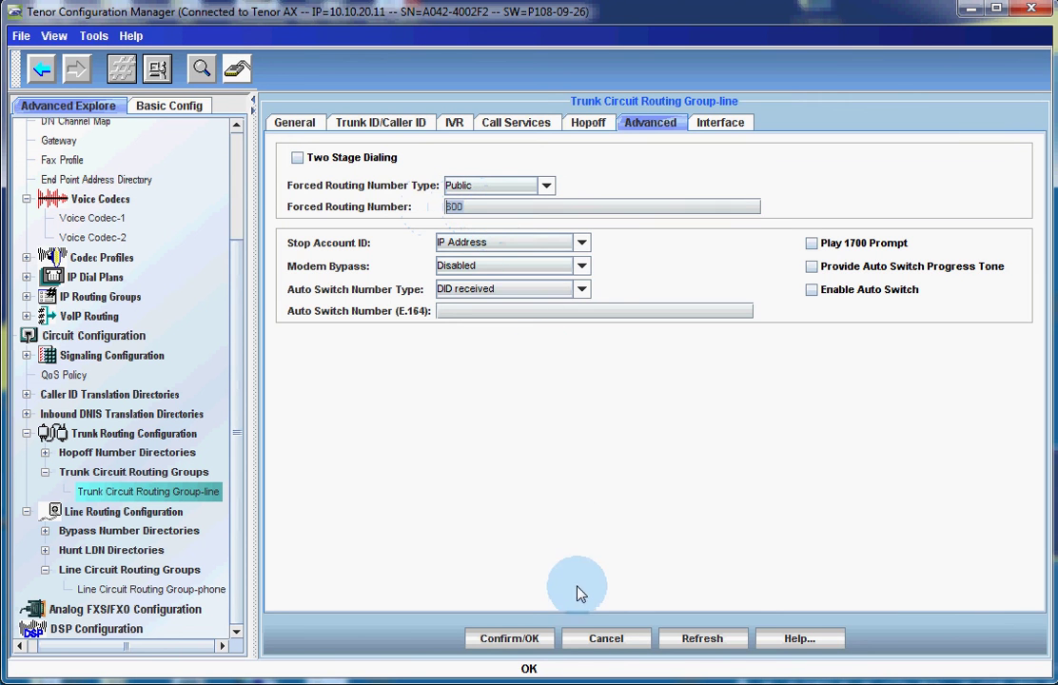
{"action": "left_click", "coordinate": [528, 643]}
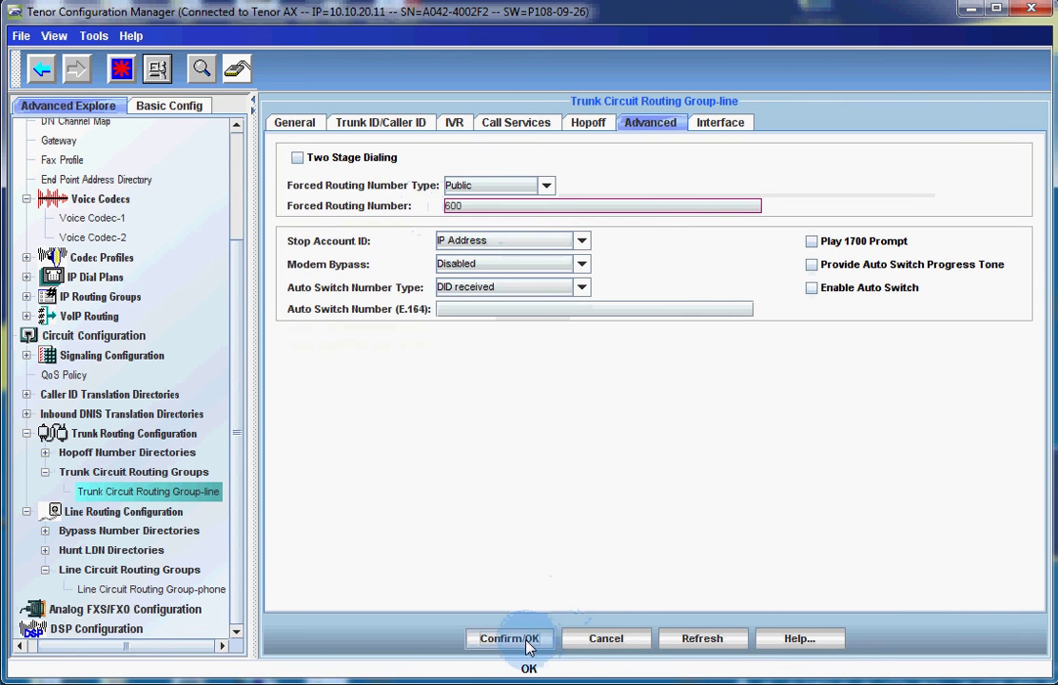
{"action": "left_click", "coordinate": [473, 385]}
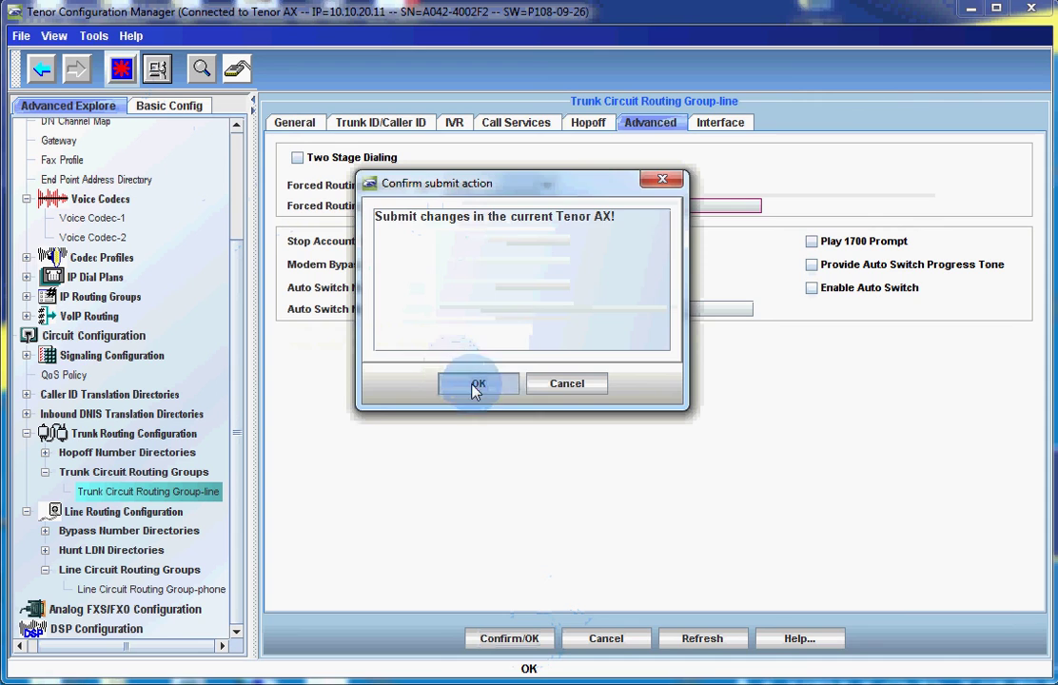